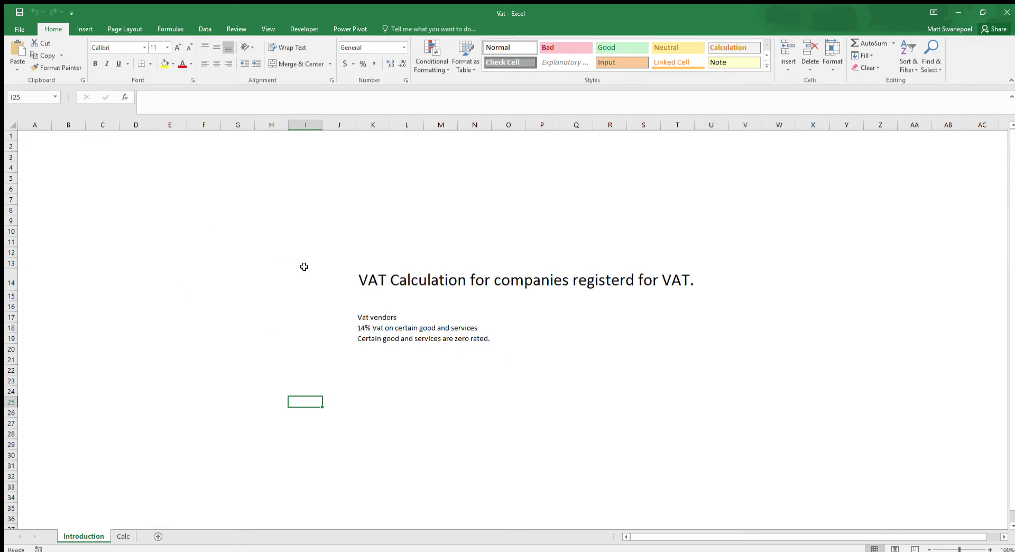
Step: Insert the missing 'e' so the title reads 'VAT Calculation for companies registered for VAT.'
left_click_drag(305, 252, 760, 380)
left_click(565, 341)
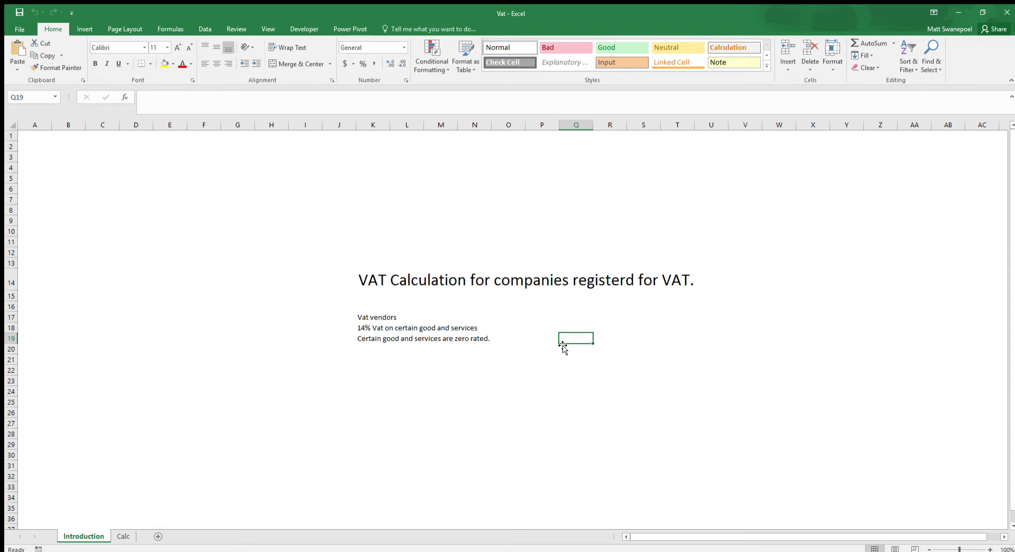
left_click(400, 287)
left_click(376, 281)
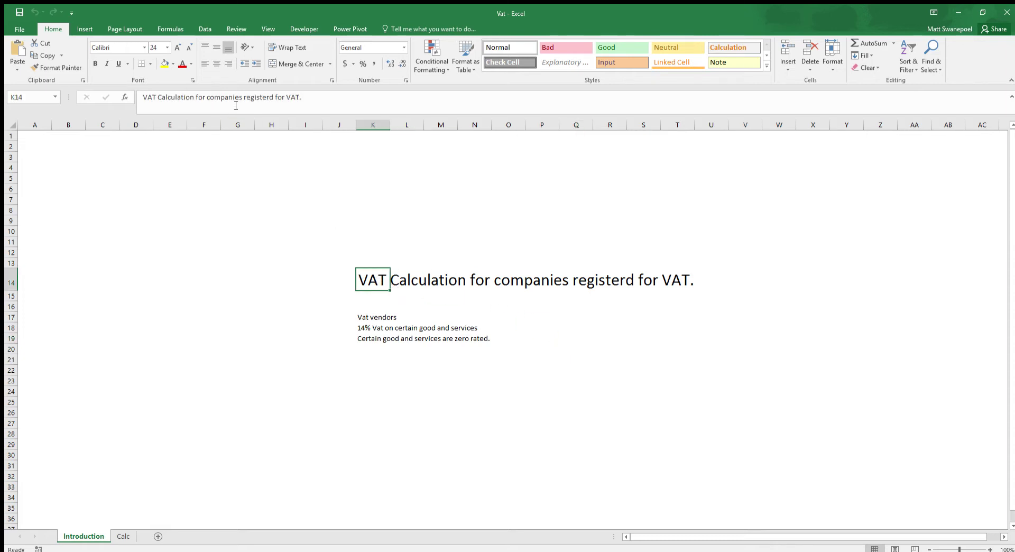
left_click(270, 107)
type("e")
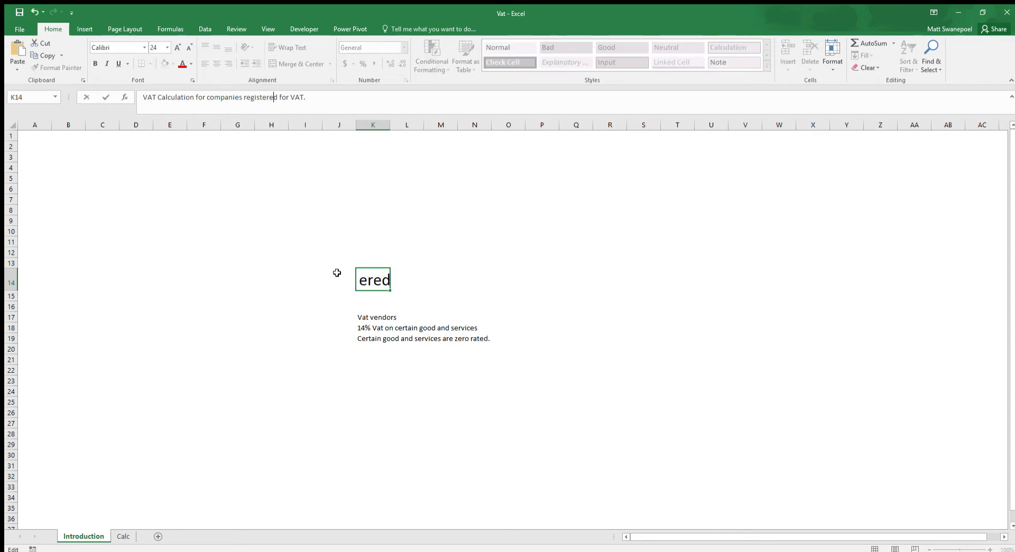
left_click(376, 360)
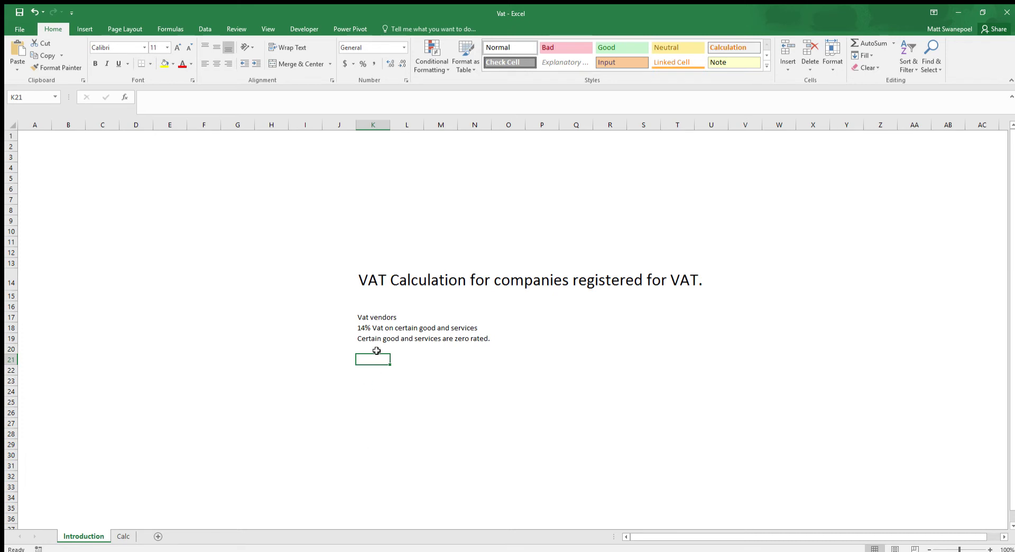
key("Up")
key("Up")
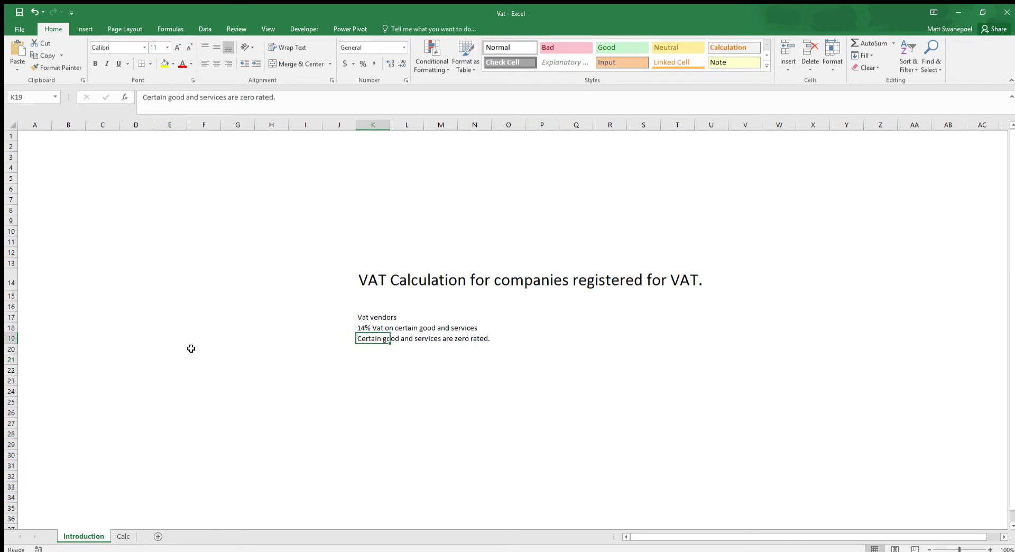
Step: Add a hyperlink to the zero-rated note in K19
left_click(85, 30)
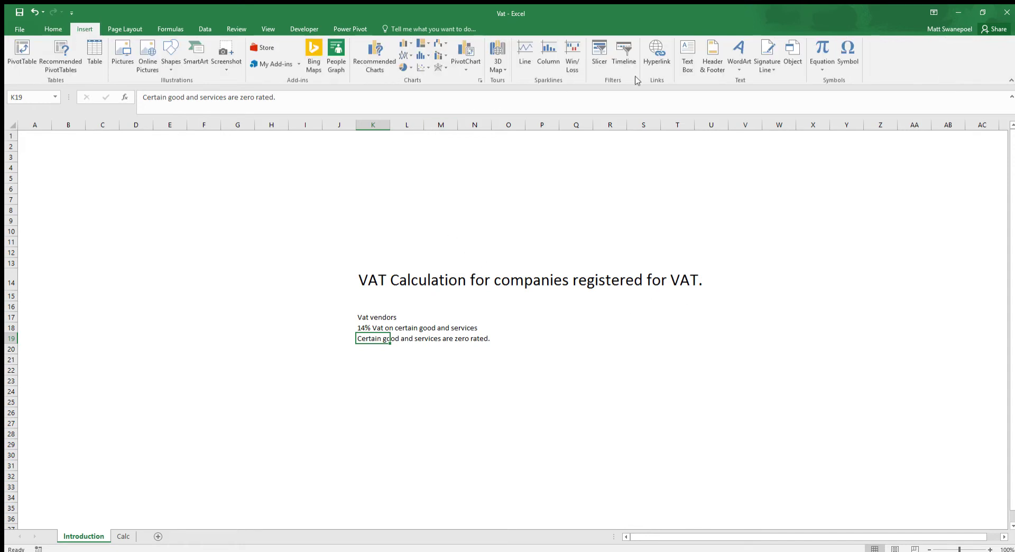
left_click(653, 57)
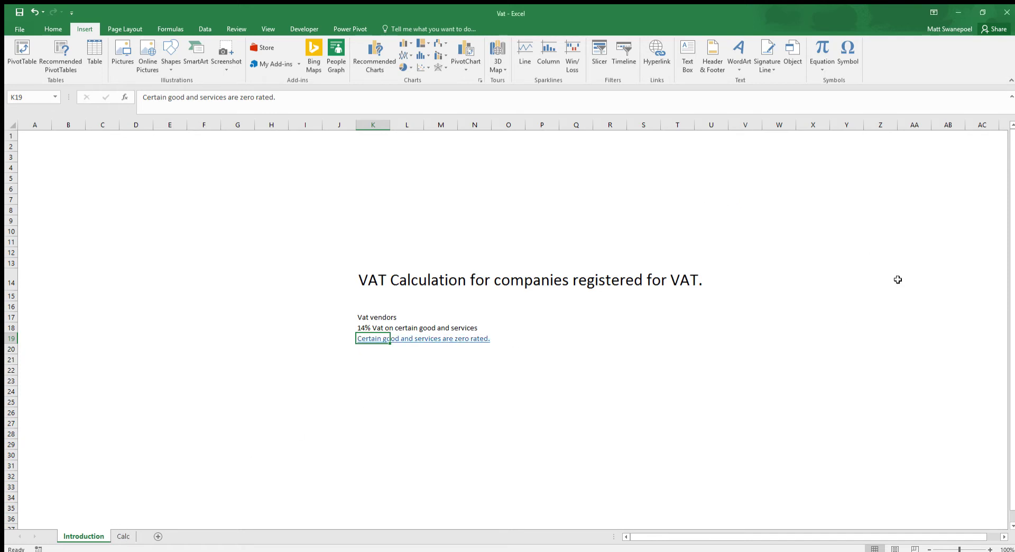
left_click(407, 402)
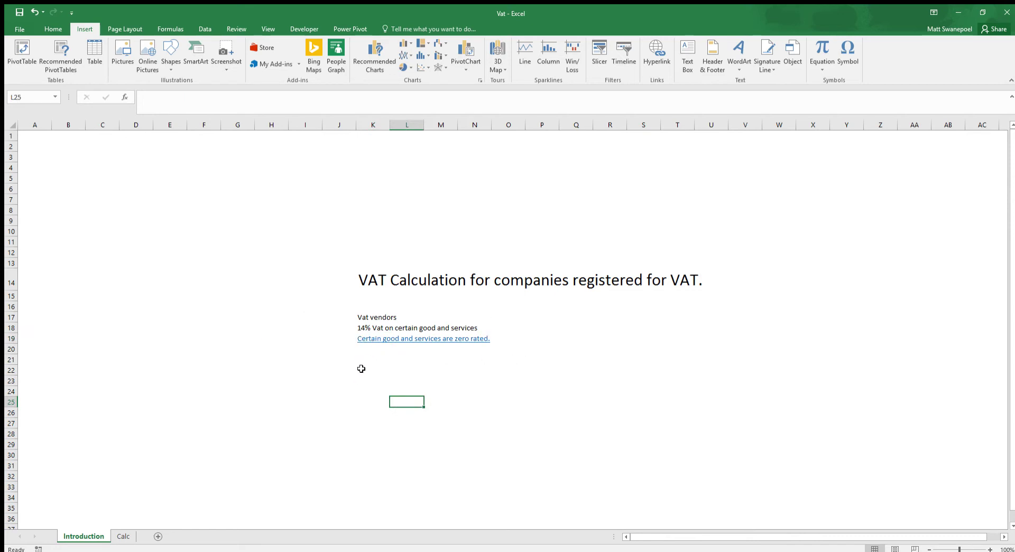
Step: Remove the underline from the K19 note and set its font colour to black
left_click(363, 360)
key("Left")
key("Up")
key("Up")
key("Right")
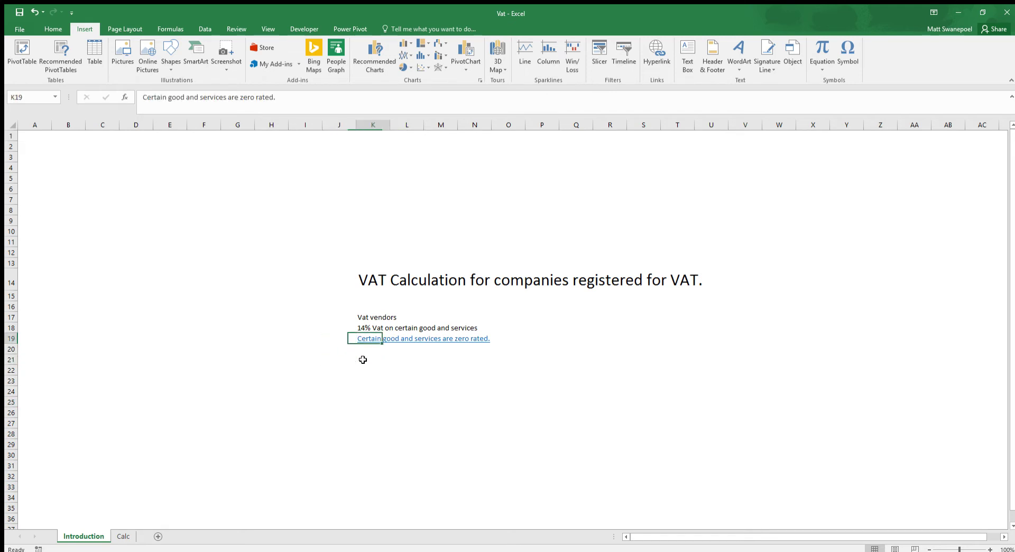
left_click(52, 30)
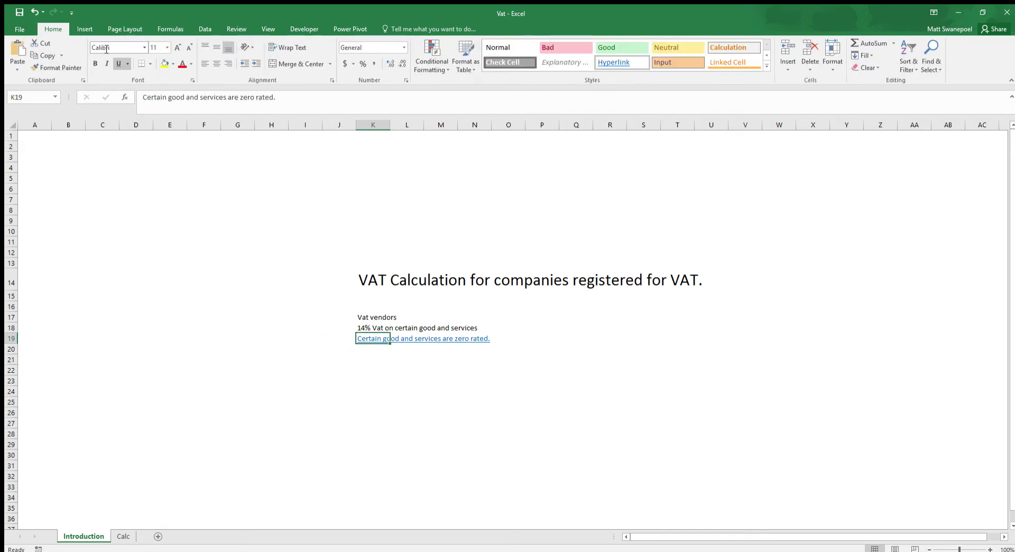
left_click(118, 62)
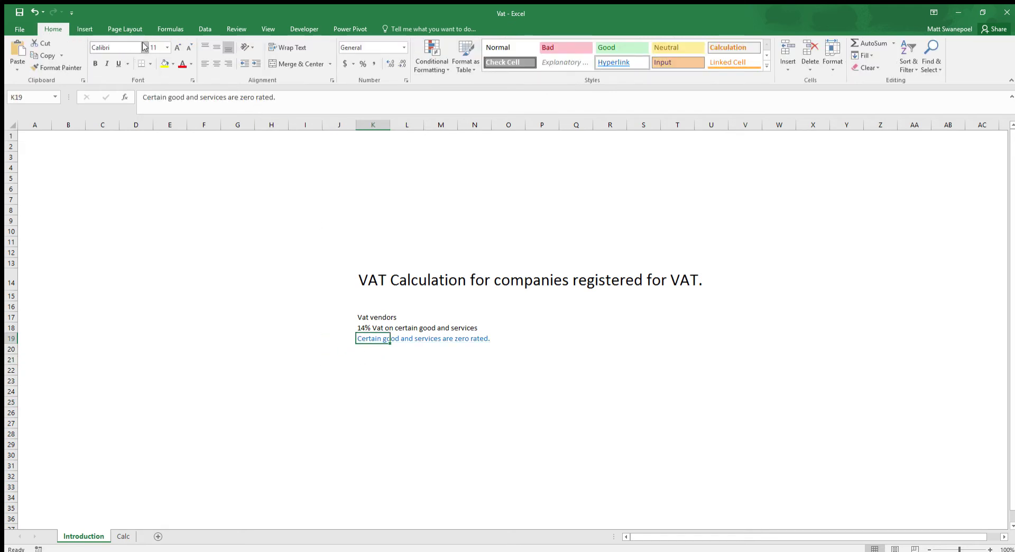
left_click(191, 64)
left_click(195, 100)
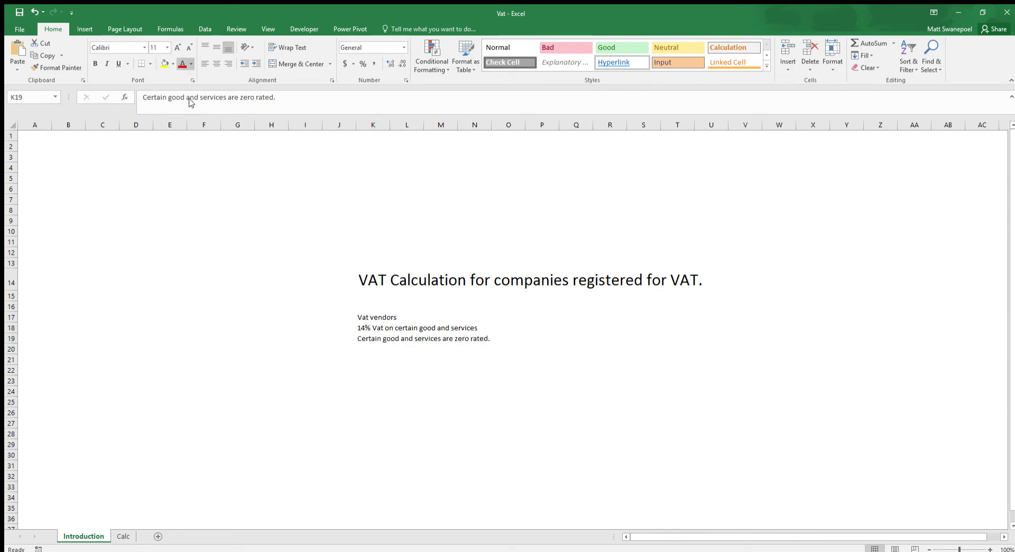
left_click(341, 412)
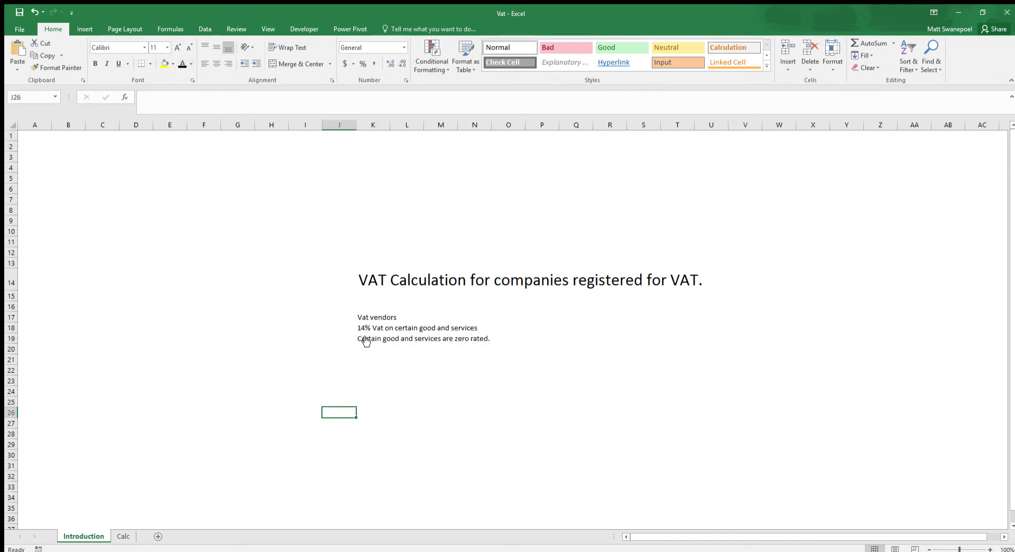
Step: Switch to the Calc sheet and select the Input Vat label in N6
key("ctrl+Page_Down")
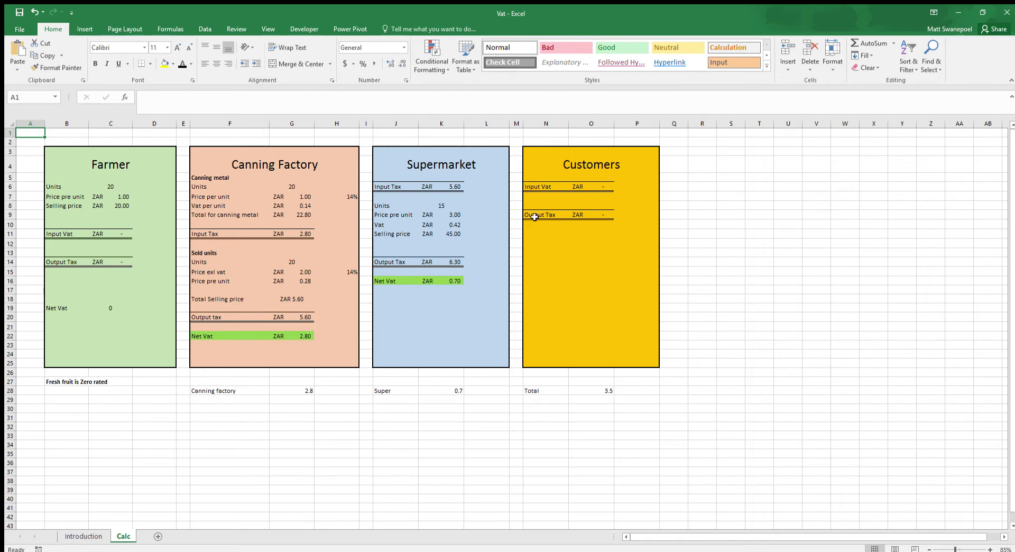
left_click(539, 187)
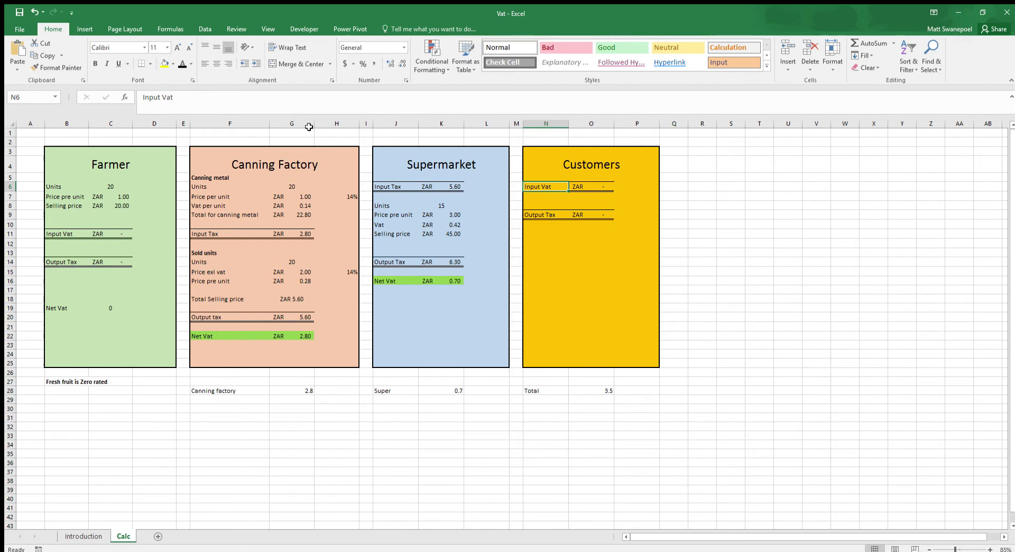
Step: Change the N9 label from 'Output Tax' to 'Output Vat'
left_click(212, 107)
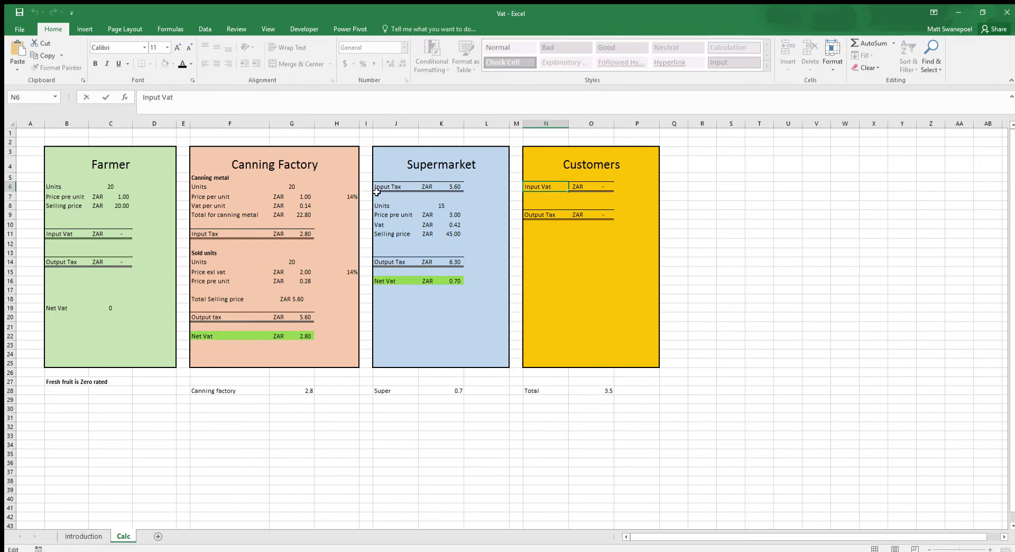
left_click(539, 214)
left_click(232, 97)
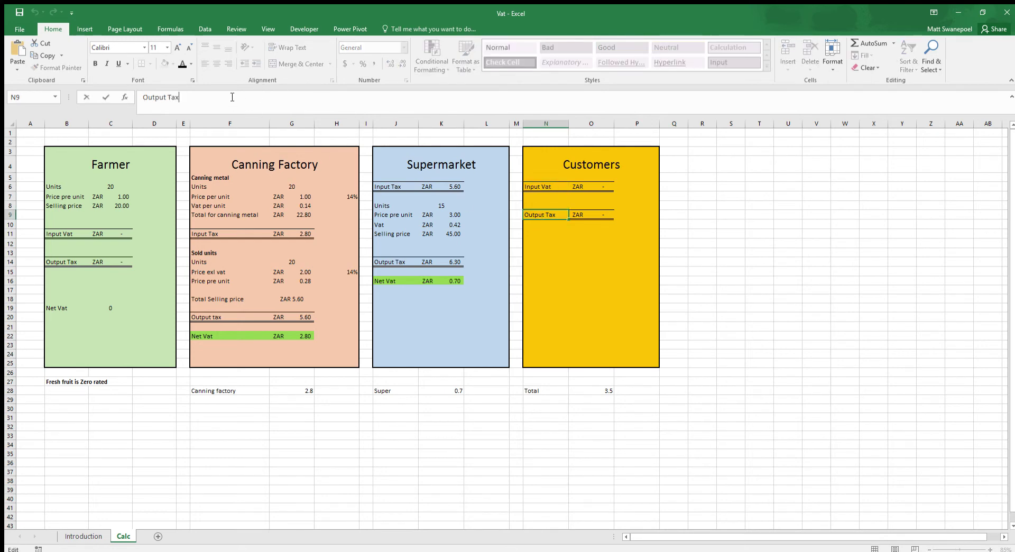
key("BackSpace")
key("BackSpace")
key("BackSpace")
left_click(732, 445)
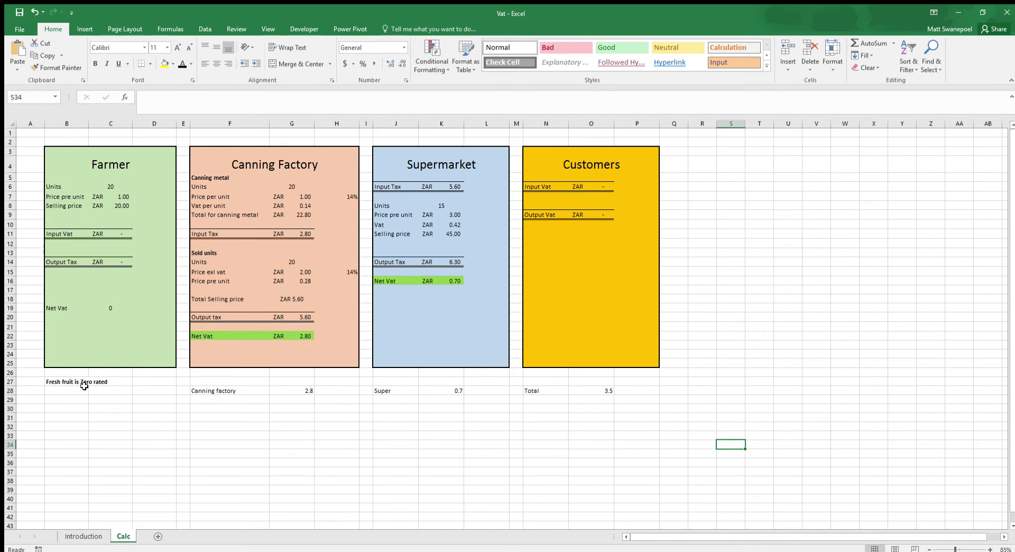
left_click(67, 381)
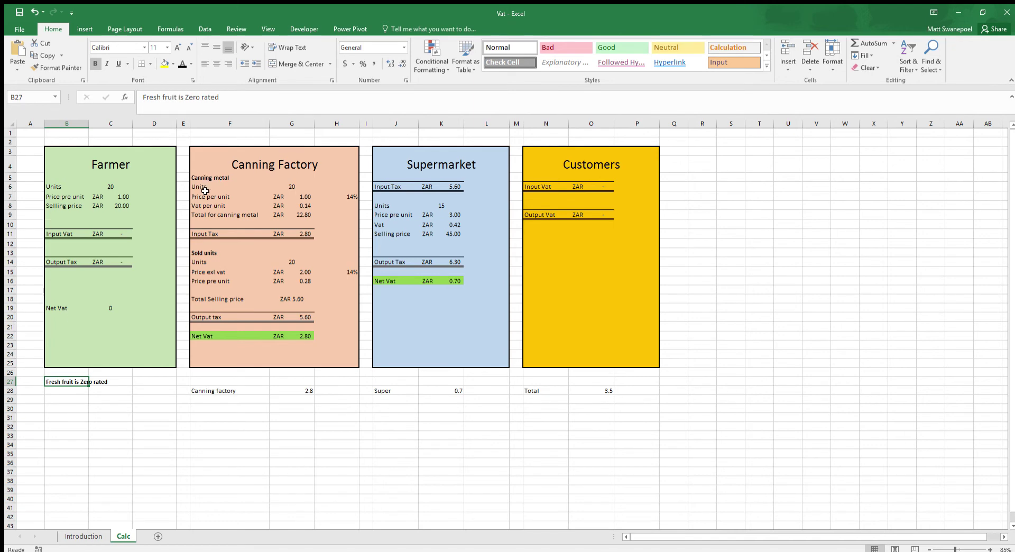
left_click(293, 187)
left_click(286, 195)
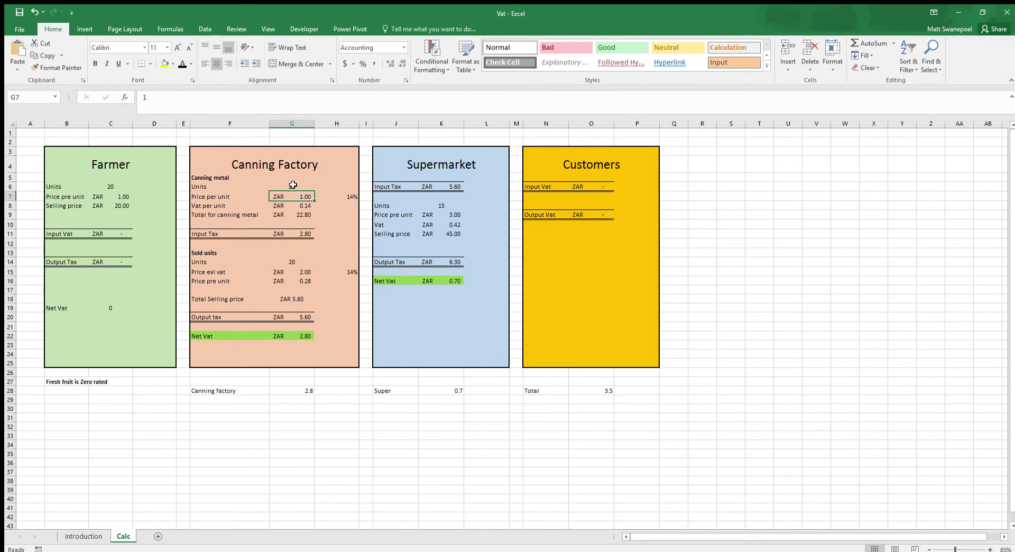
left_click(307, 206)
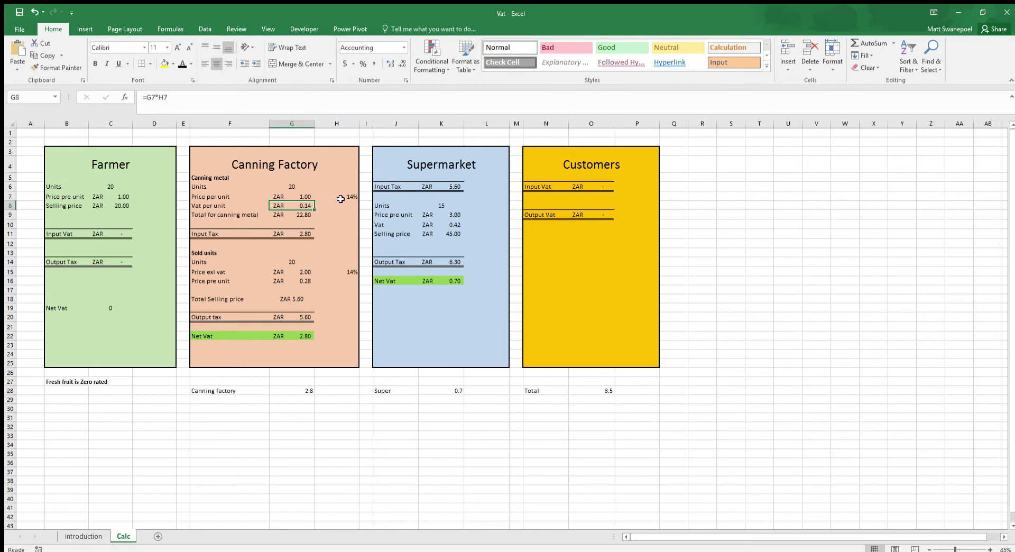
left_click(279, 196)
left_click(282, 209)
left_click(281, 185)
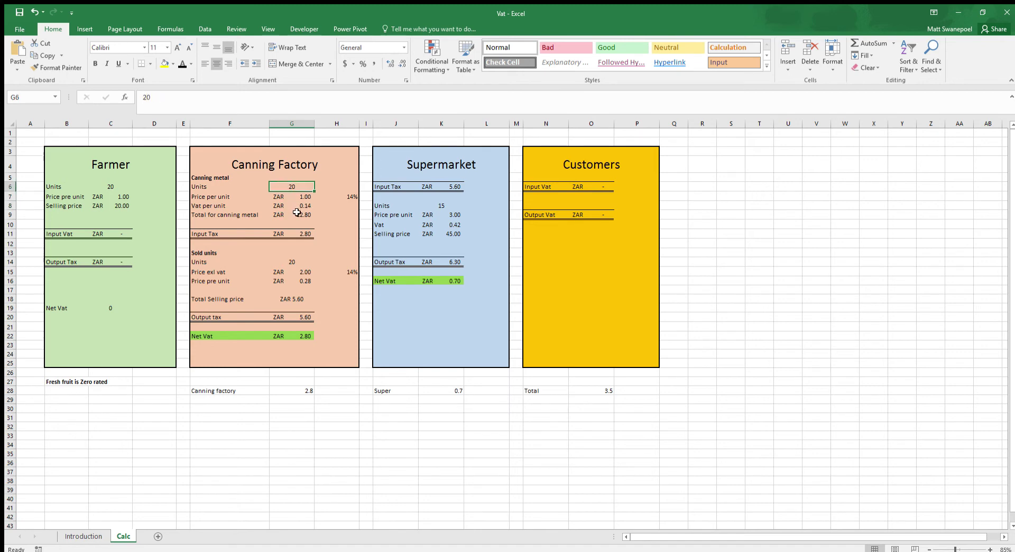
left_click(297, 212)
left_click(230, 101)
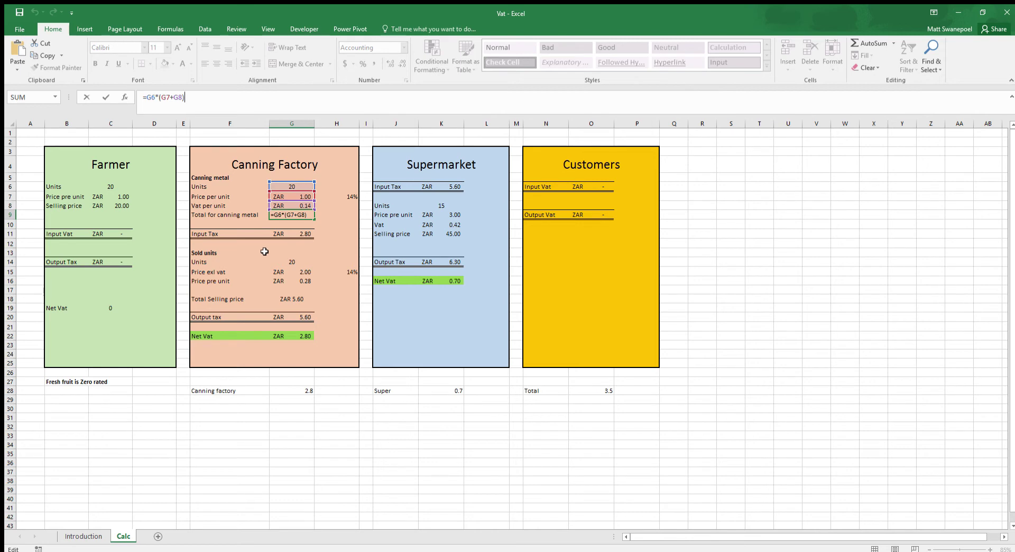
key("Escape")
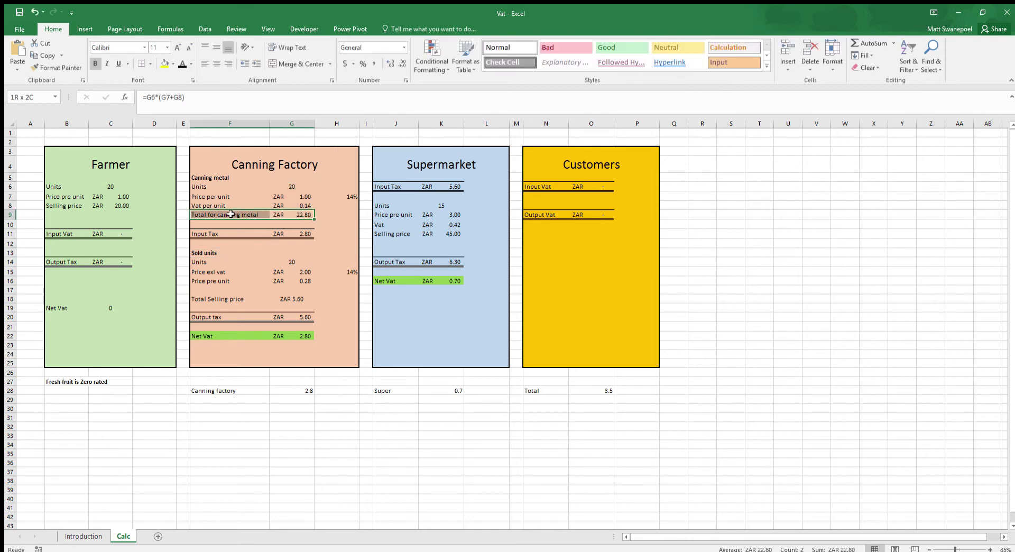
left_click_drag(230, 213, 230, 214)
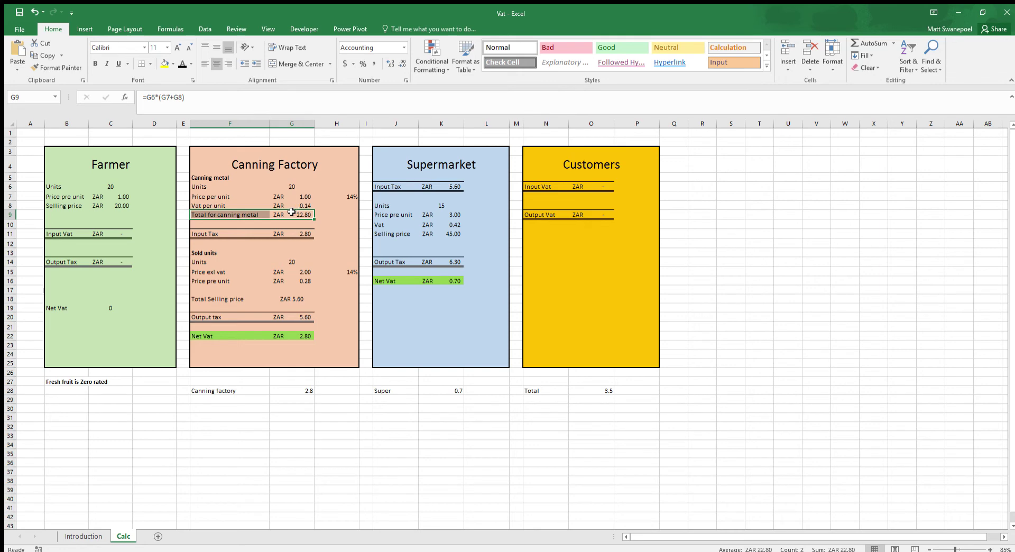
left_click(292, 186)
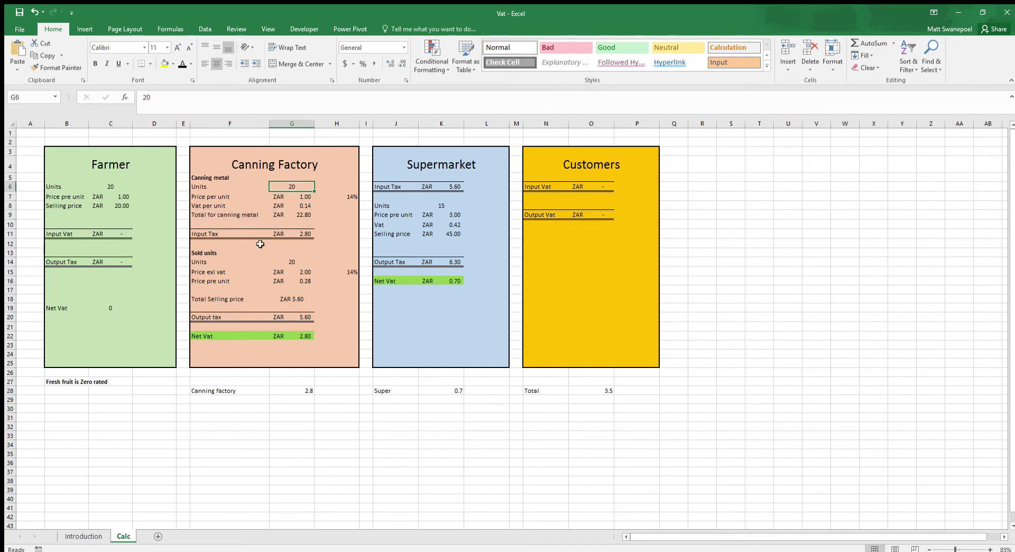
left_click_drag(195, 234, 305, 234)
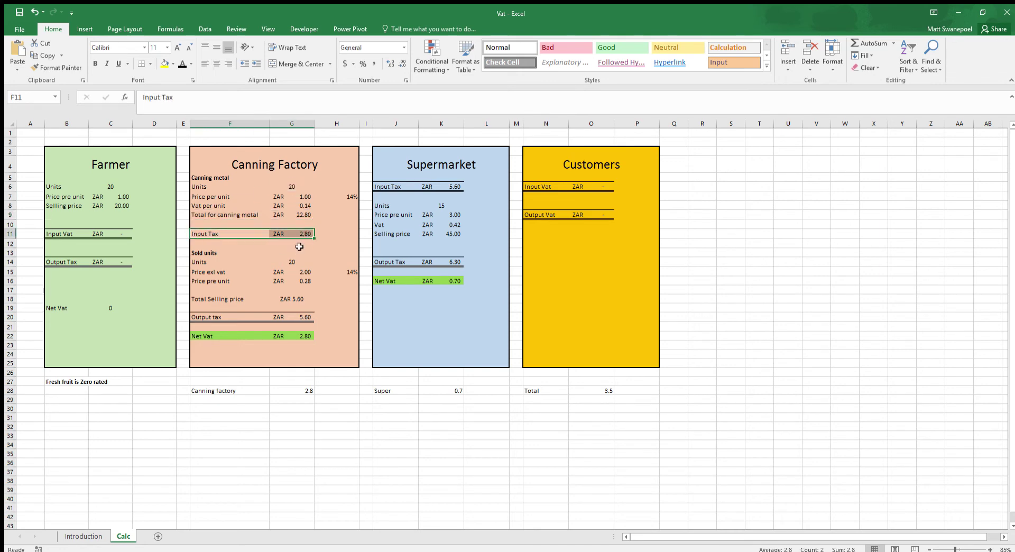
left_click(247, 253)
left_click(272, 233)
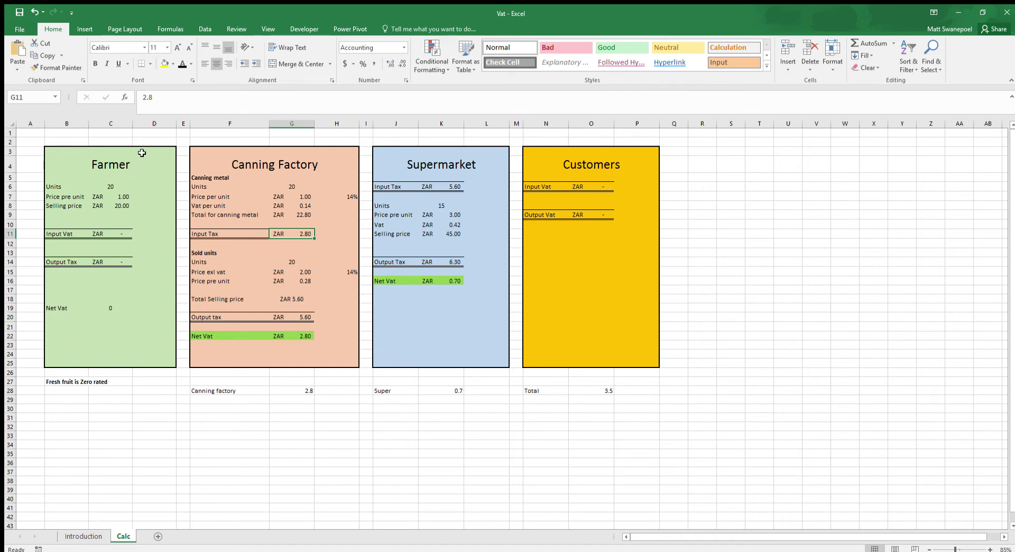
left_click(216, 177)
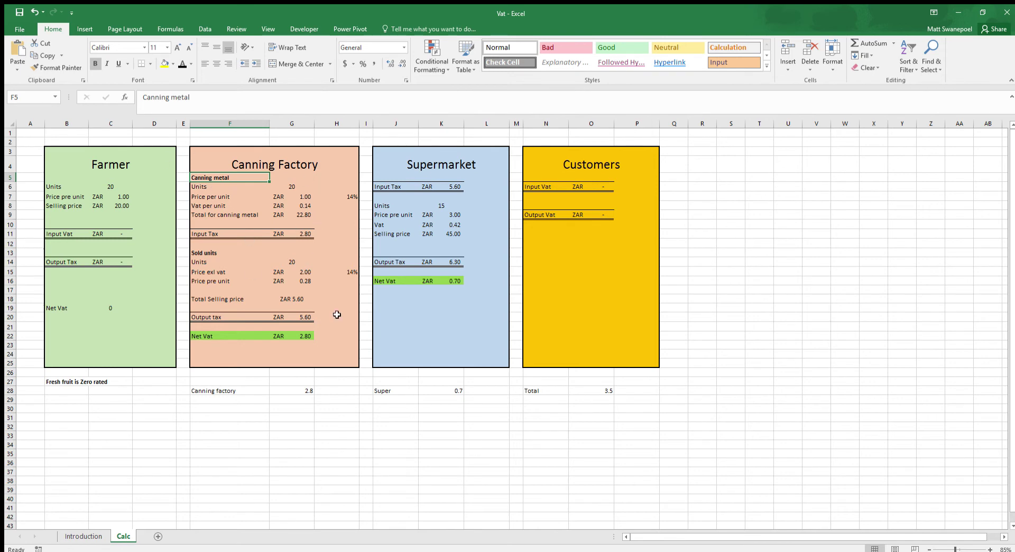
Step: Enter =G15*H15 in G16 for the canning factory's VAT per unit of 0.28
left_click(221, 250)
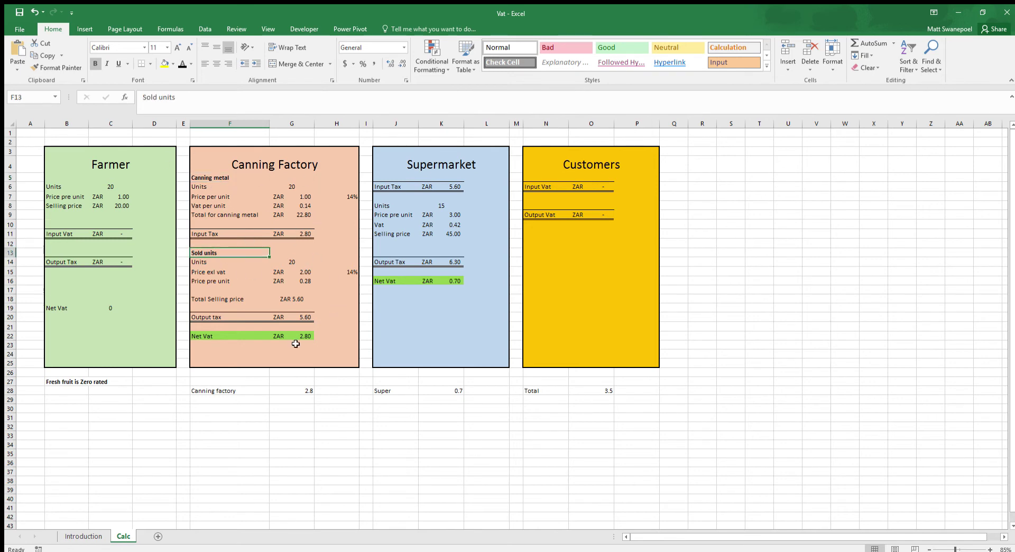
left_click(208, 266)
left_click_drag(262, 264, 290, 264)
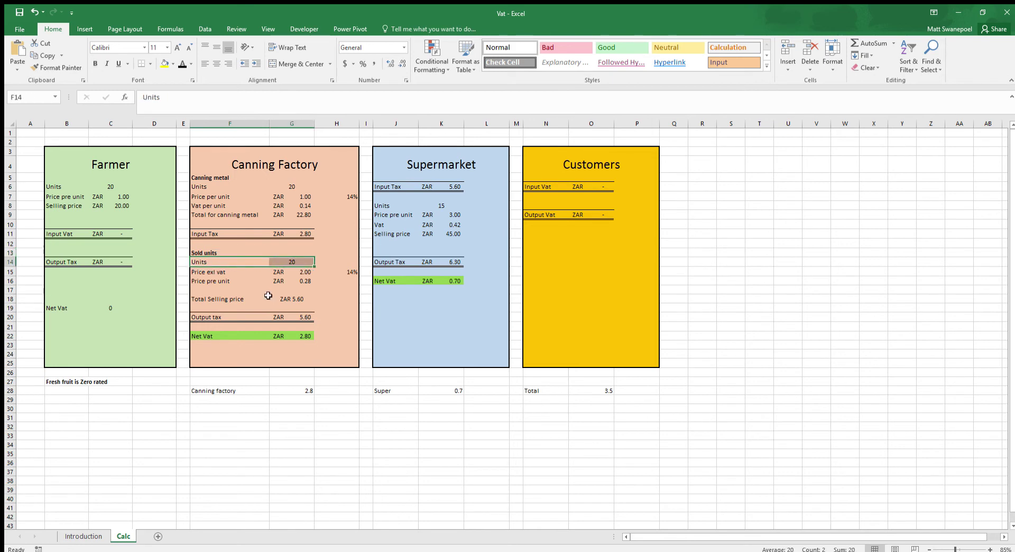
left_click(286, 271)
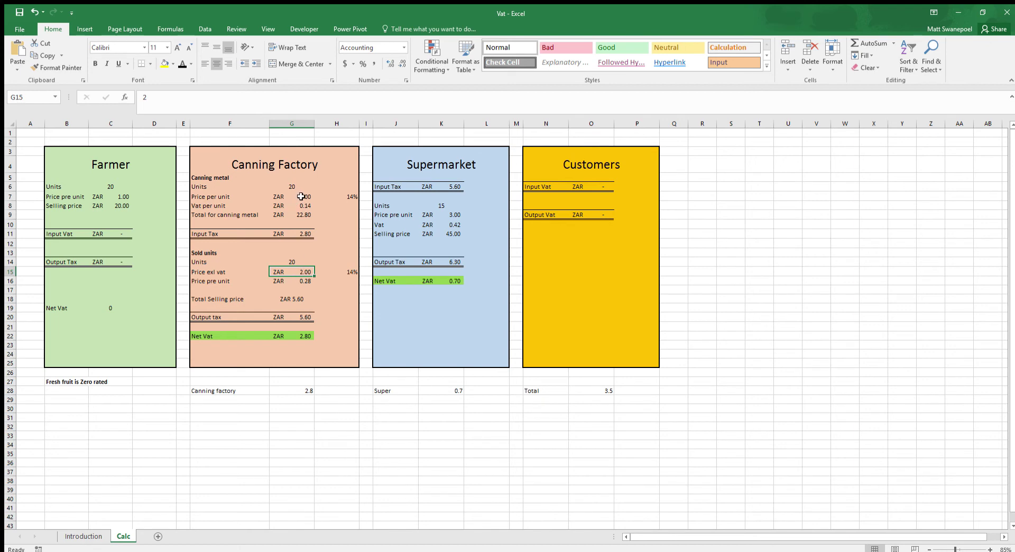
left_click_drag(302, 196, 299, 210)
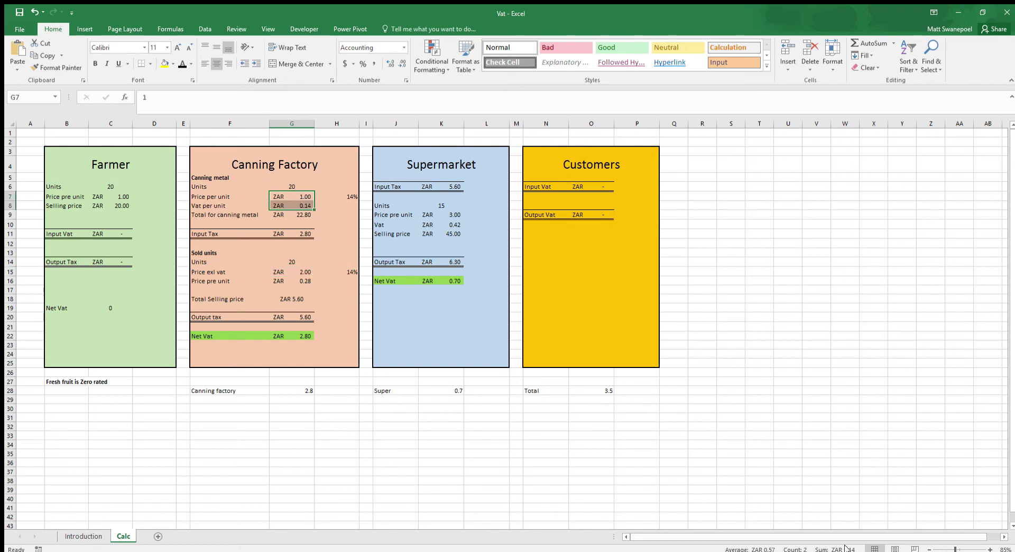
left_click(308, 275)
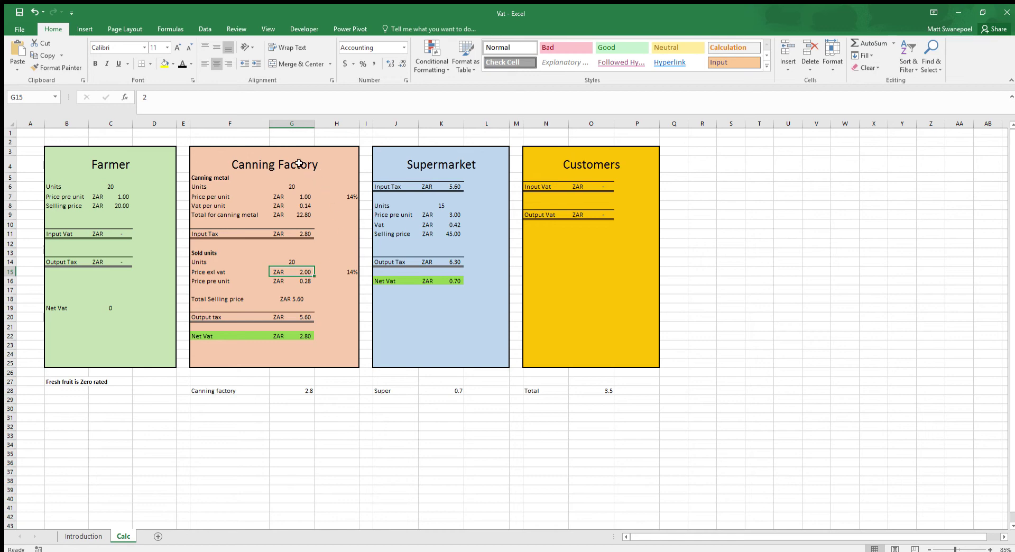
left_click(346, 270)
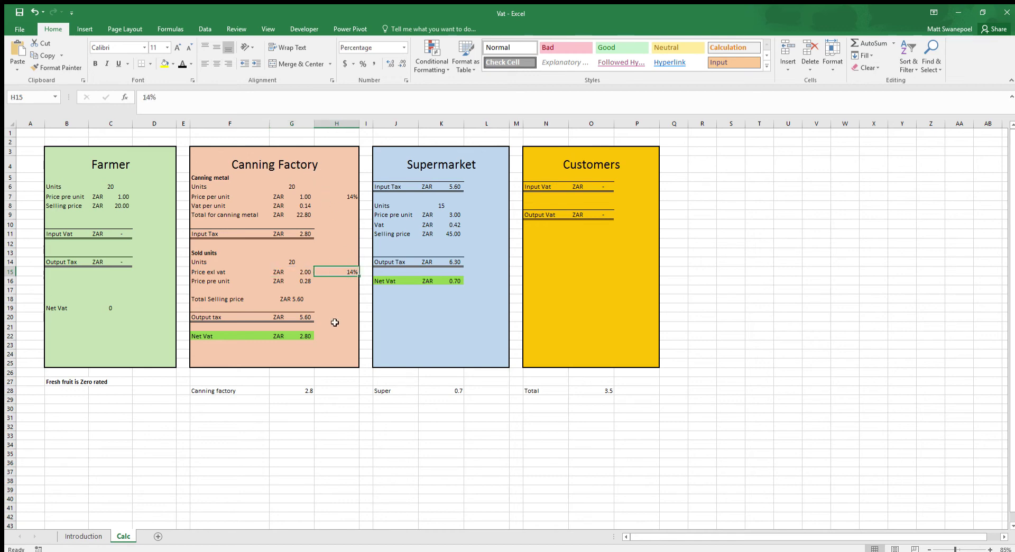
left_click(302, 283)
type("=G15*H15")
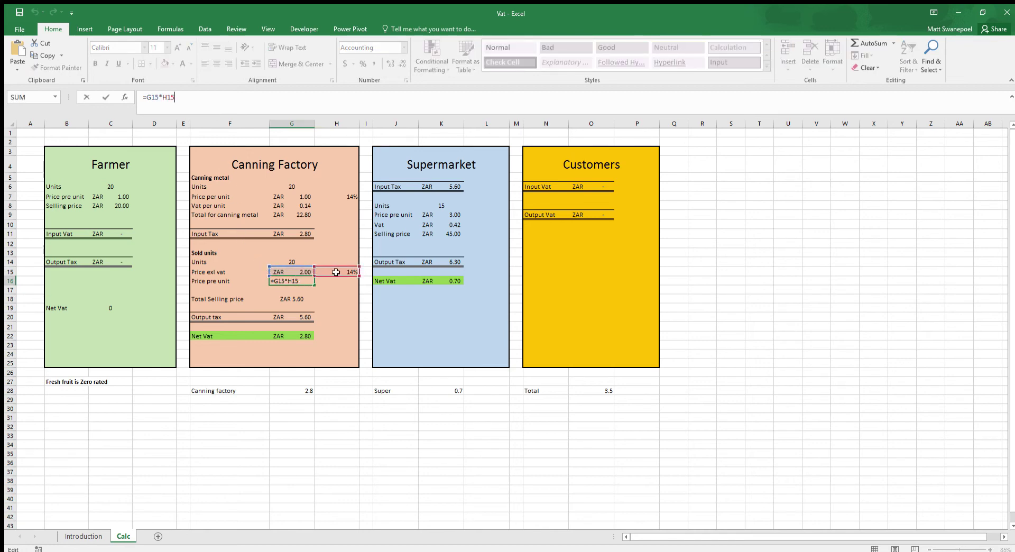
key("ctrl+Return")
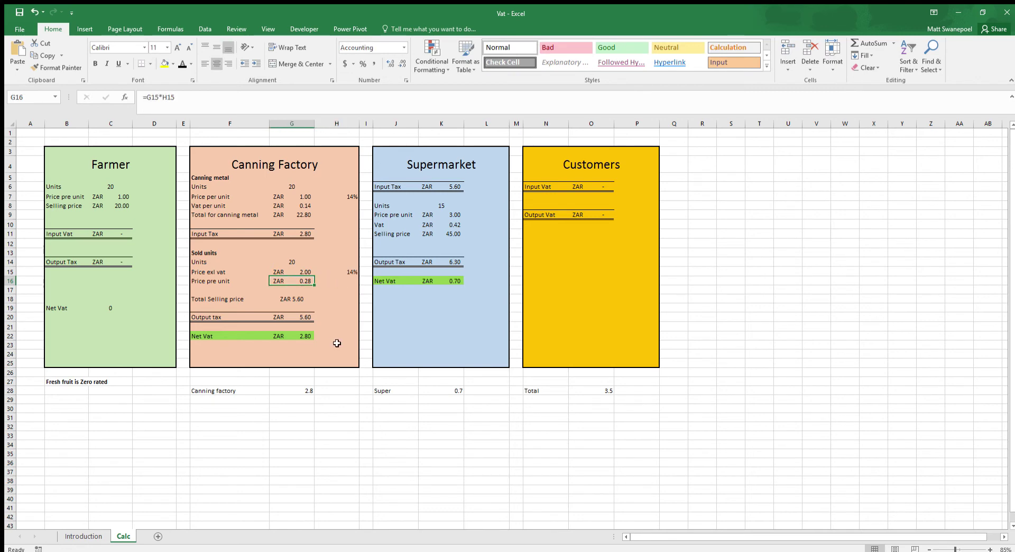
Step: Review the Total Selling price and Output tax formulas for the 20 units sold
left_click(284, 259)
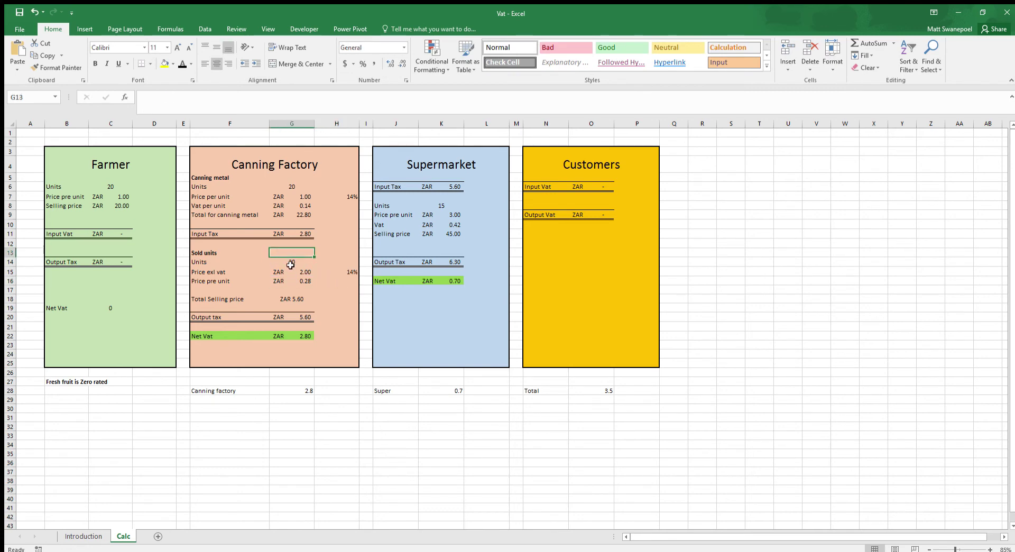
left_click(292, 300)
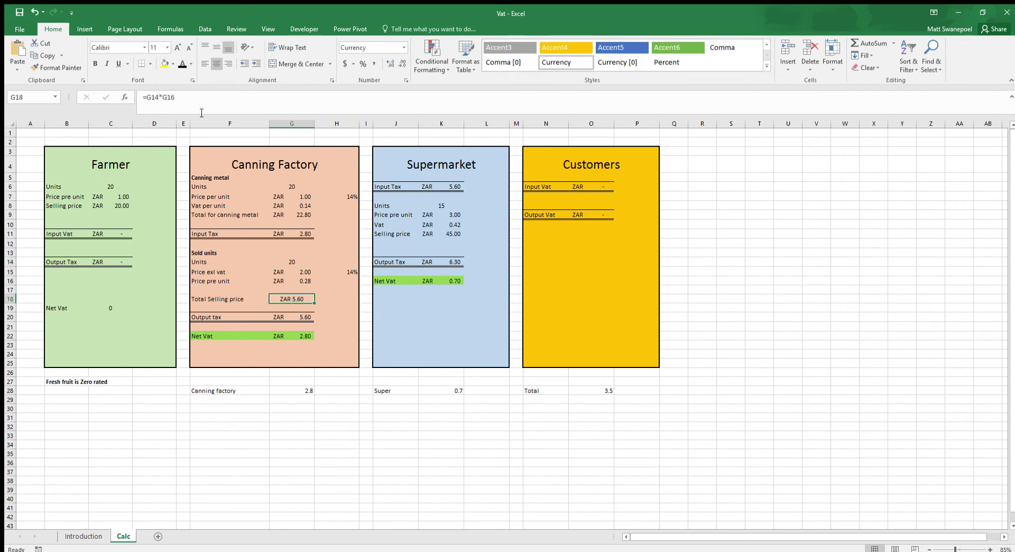
left_click(201, 107)
key("Return")
left_click(292, 292)
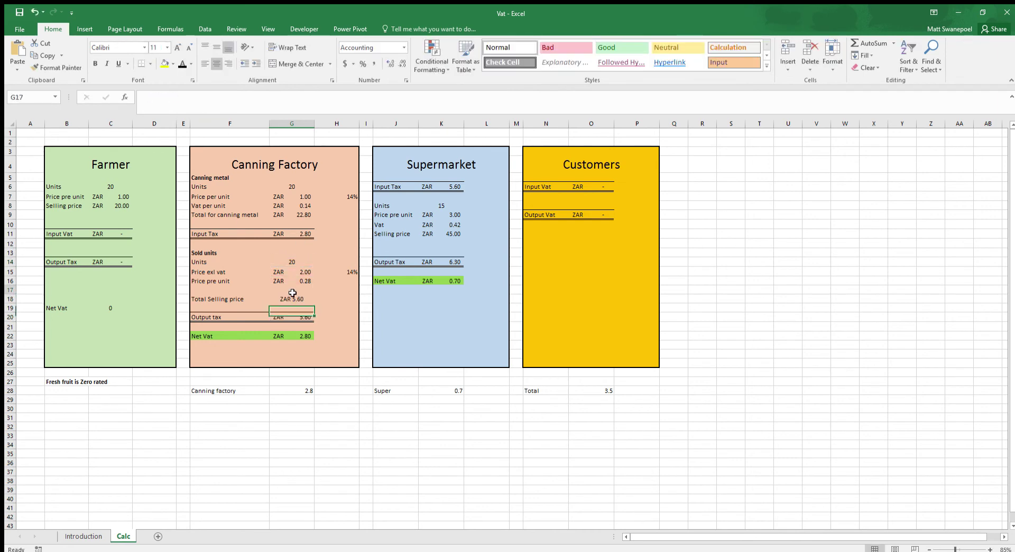
left_click(292, 298)
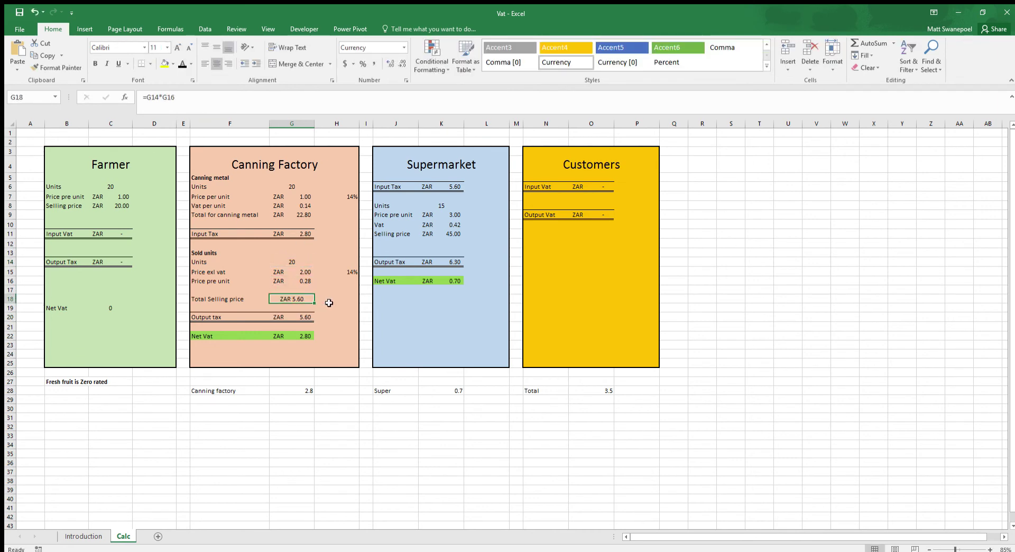
left_click(305, 320)
left_click(338, 316)
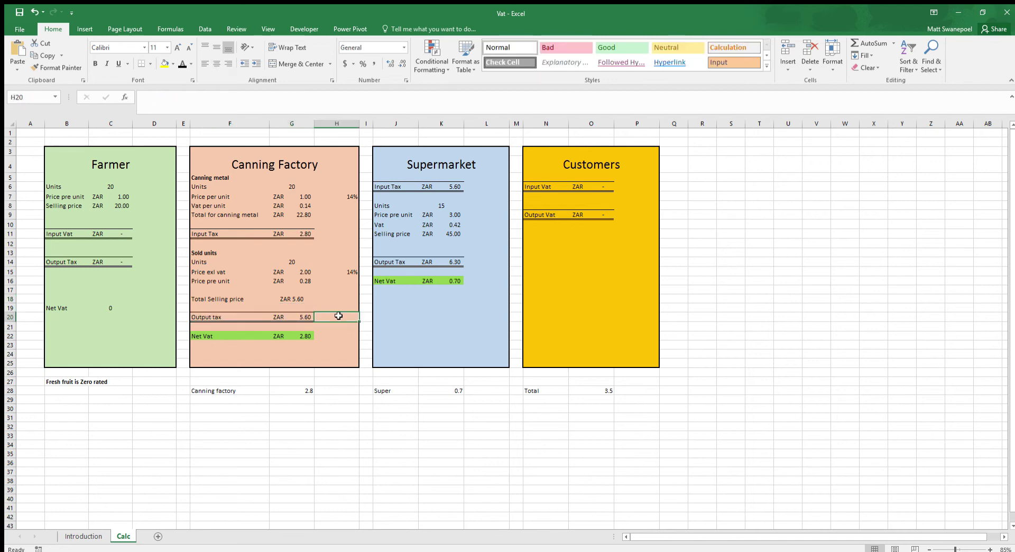
left_click_drag(291, 317, 222, 317)
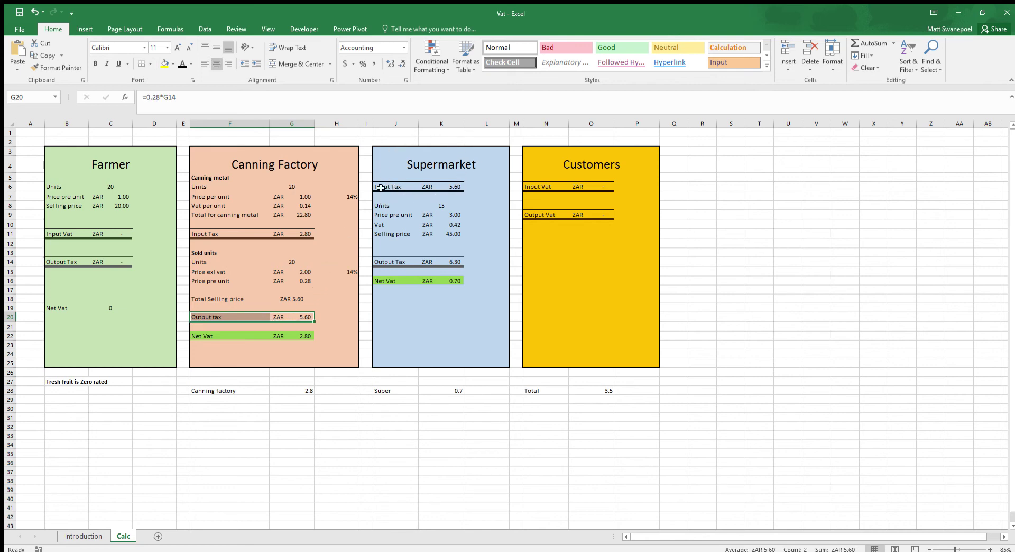
Step: Check the canning factory's Net Vat formula and its 2.8 summary total
left_click_drag(380, 187, 441, 187)
left_click(386, 224)
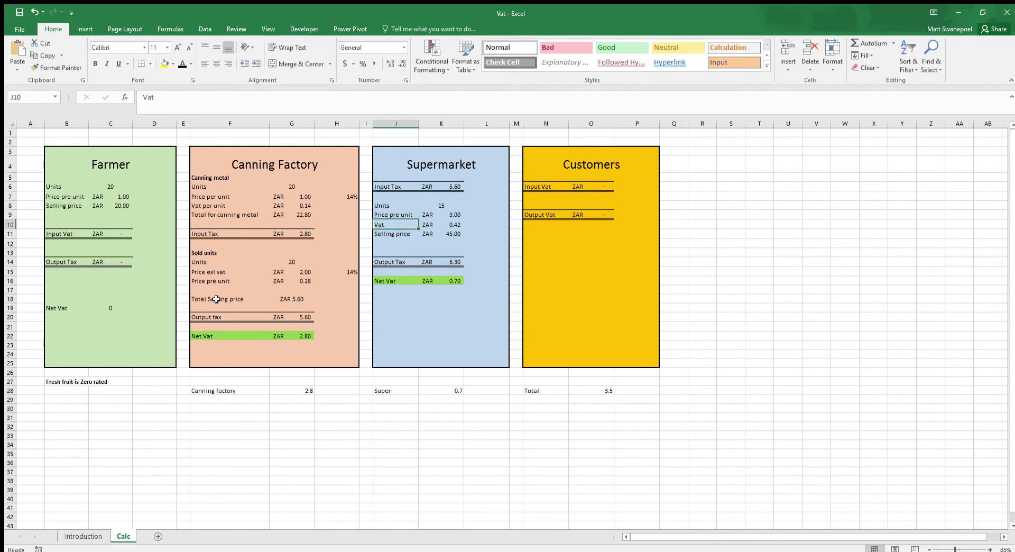
left_click(302, 335)
left_click(212, 110)
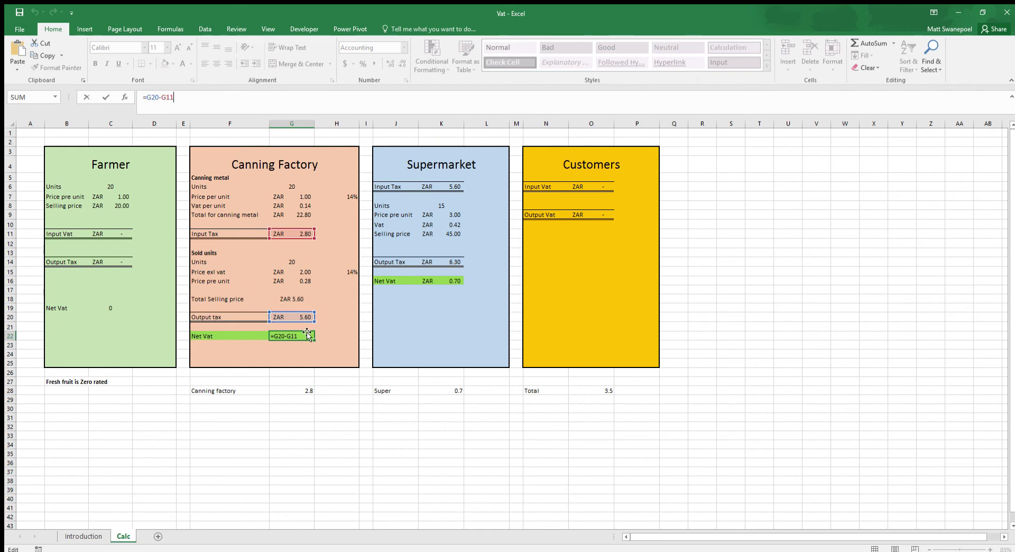
key("Escape")
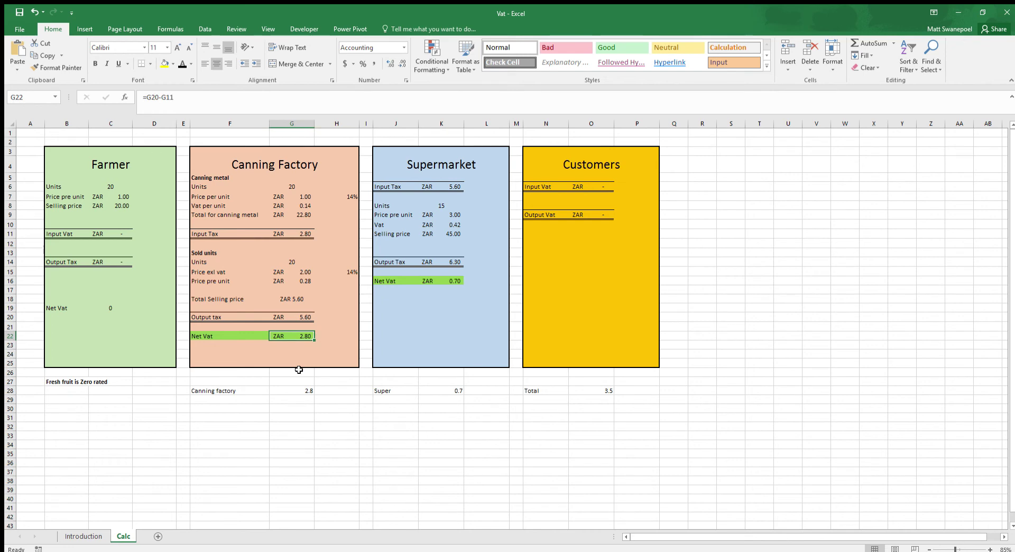
left_click_drag(237, 391, 294, 391)
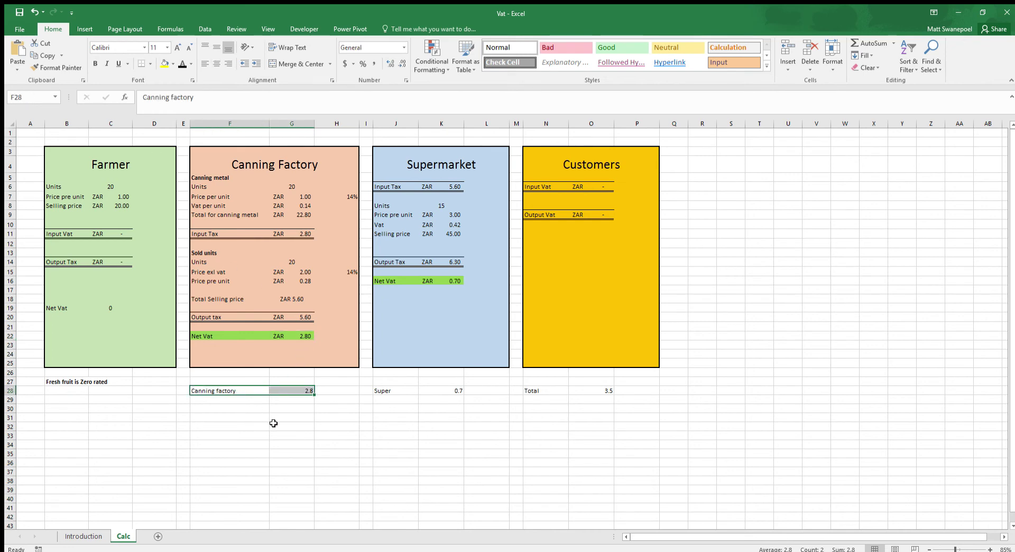
left_click(279, 363)
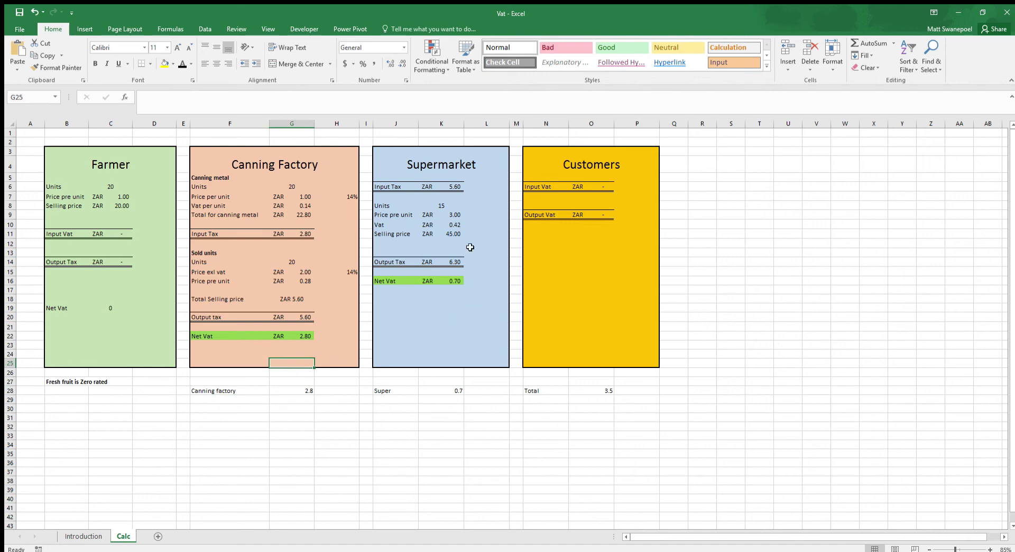
left_click_drag(399, 150, 500, 364)
left_click(385, 185)
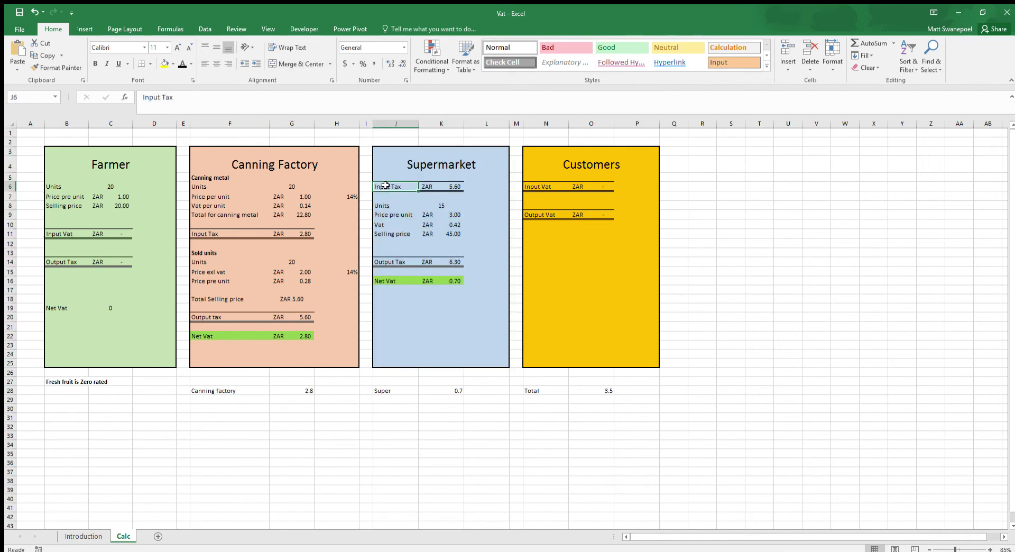
left_click_drag(406, 189, 453, 188)
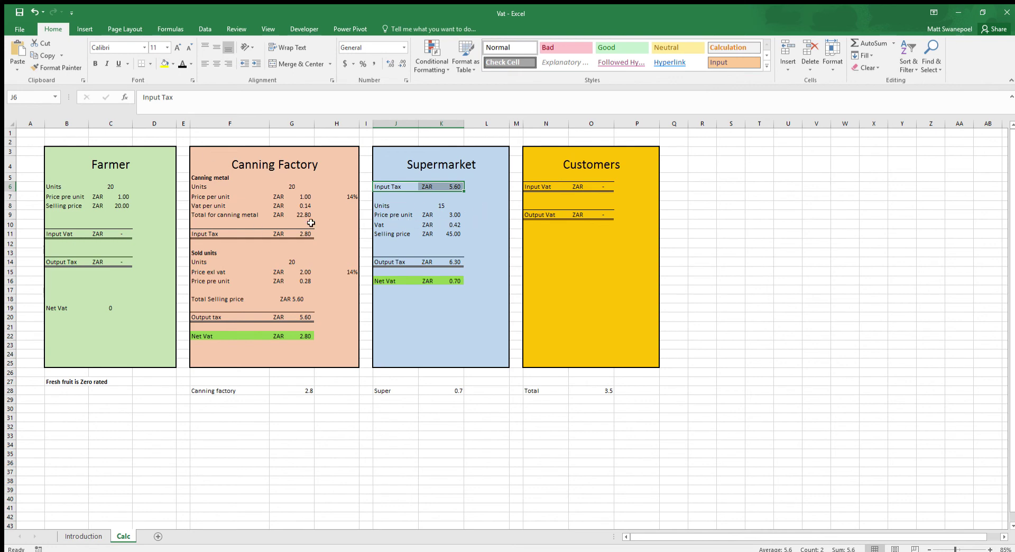
left_click(395, 196)
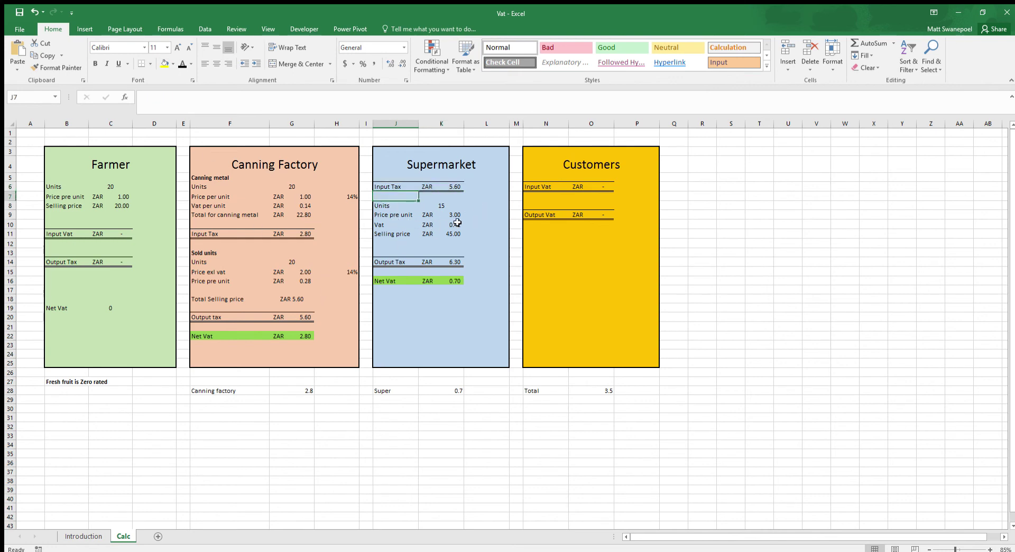
left_click(449, 206)
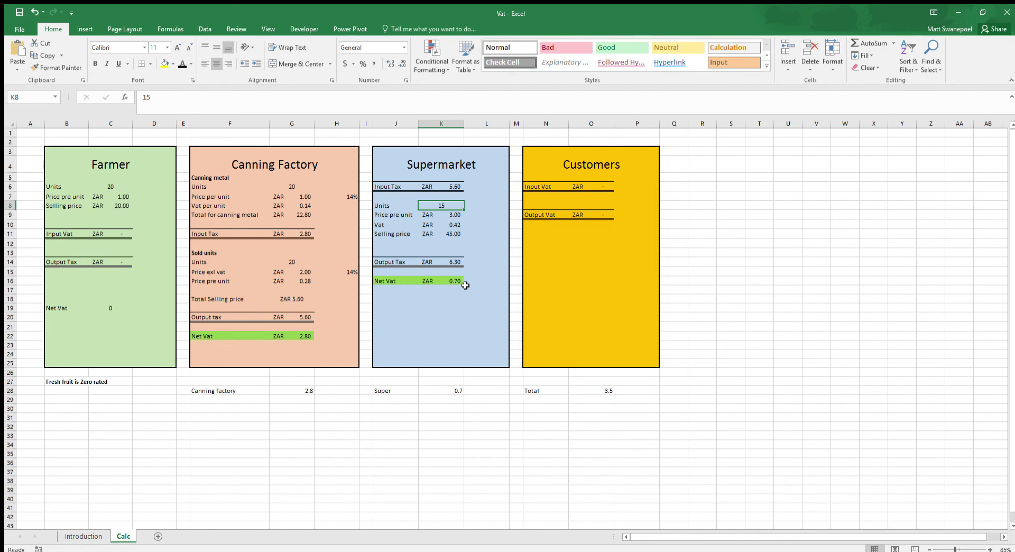
left_click(453, 217)
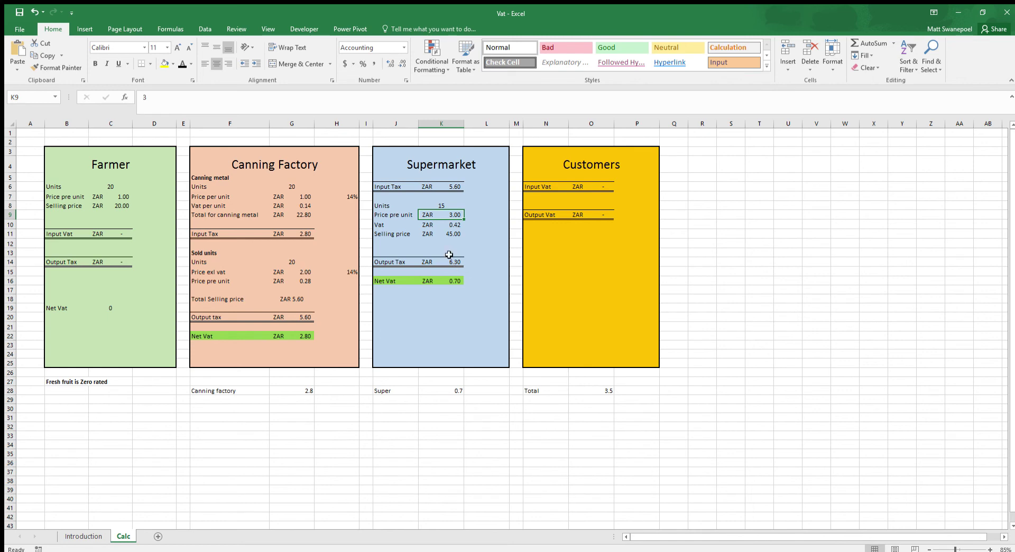
left_click(454, 225)
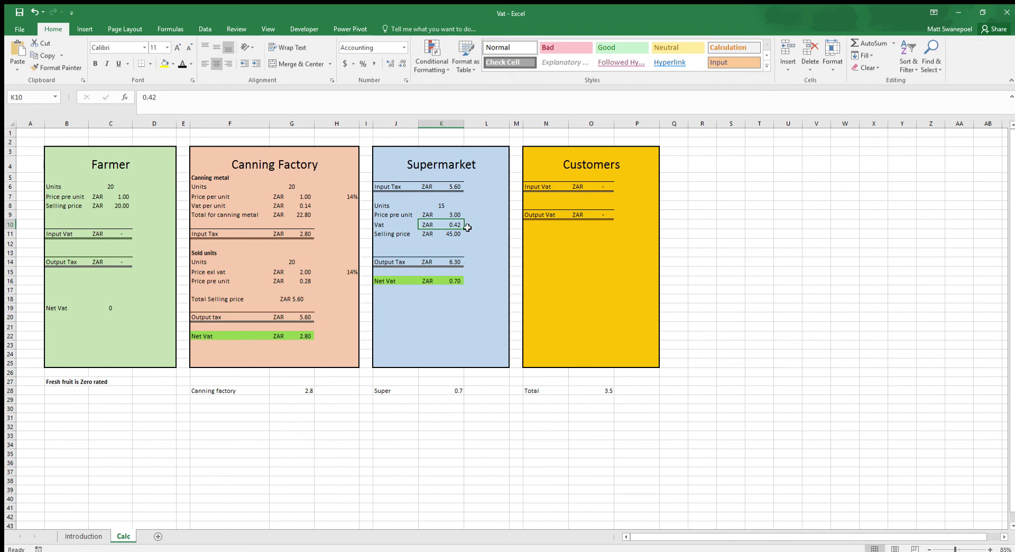
left_click(484, 216)
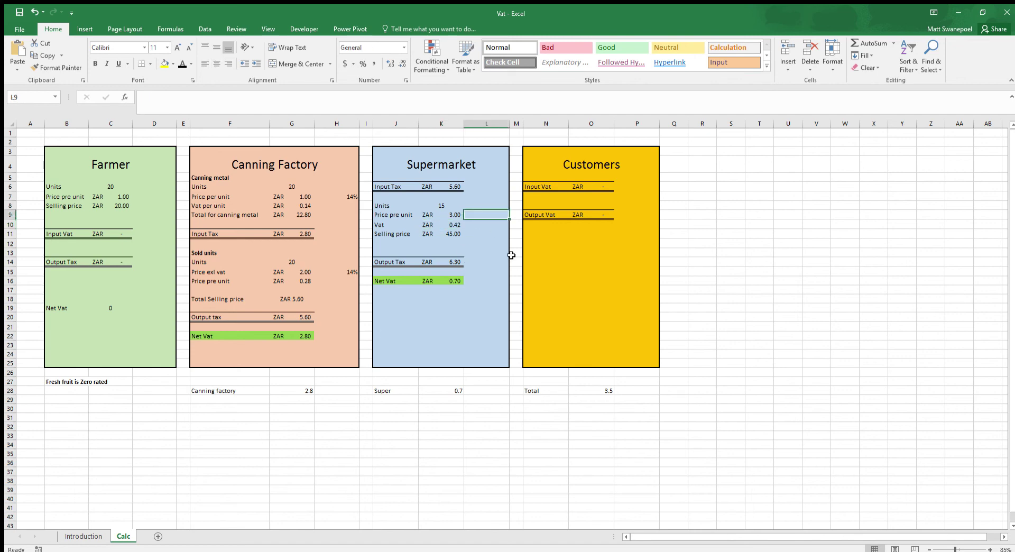
Step: Enter 14% in L9 and the formula =K9*L9 in K10, giving 0.42
type("14")
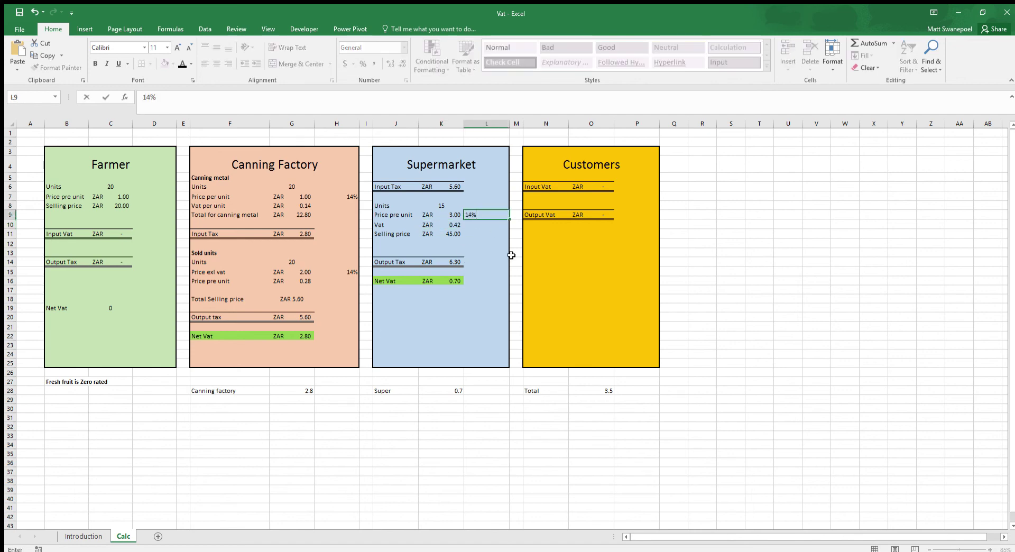
left_click(443, 225)
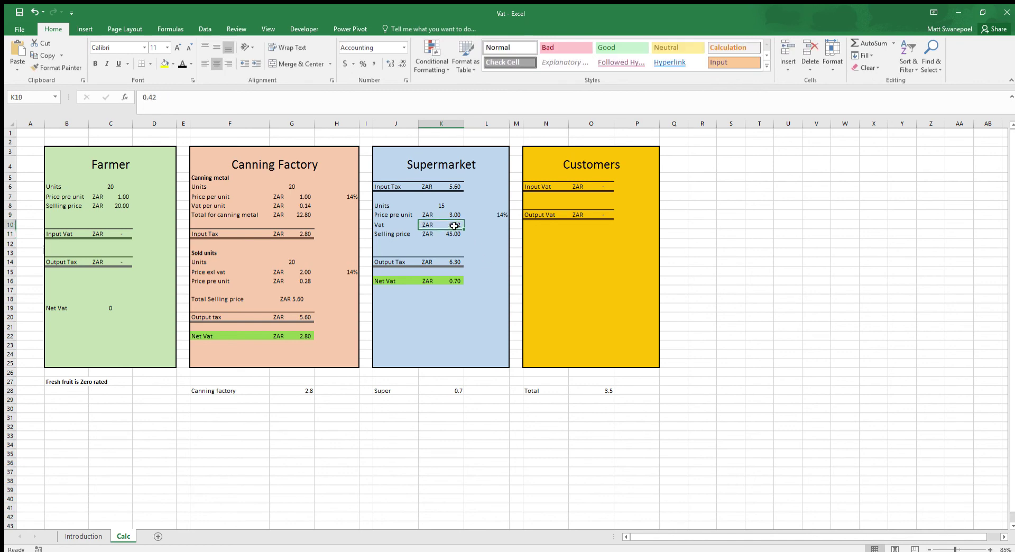
type("=")
key("Up")
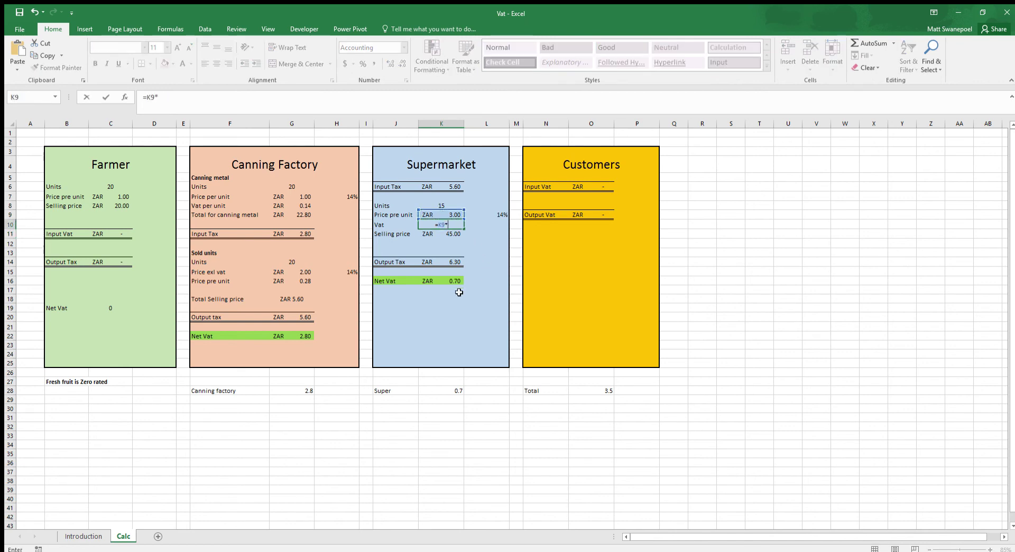
type("*")
key("Up")
key("Up")
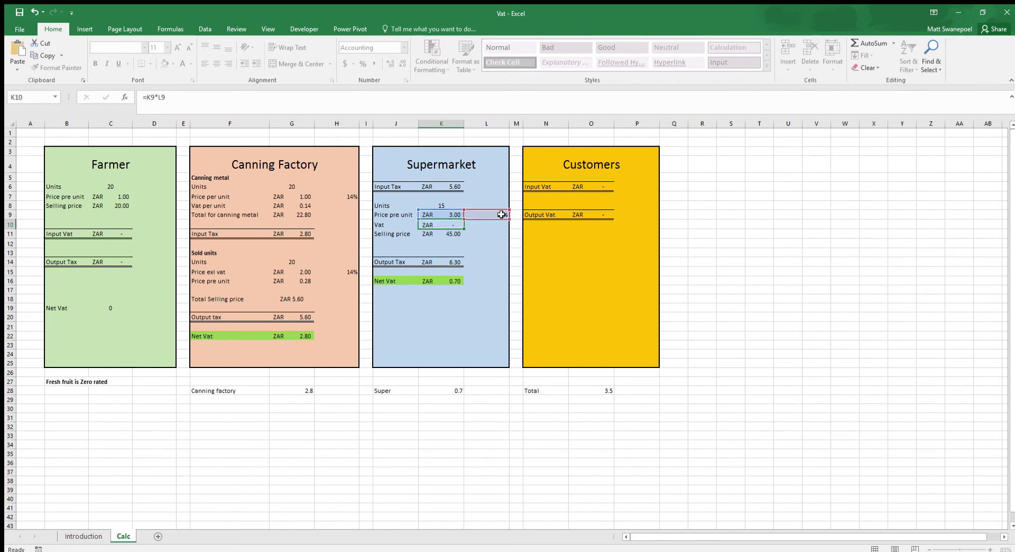
key("Return")
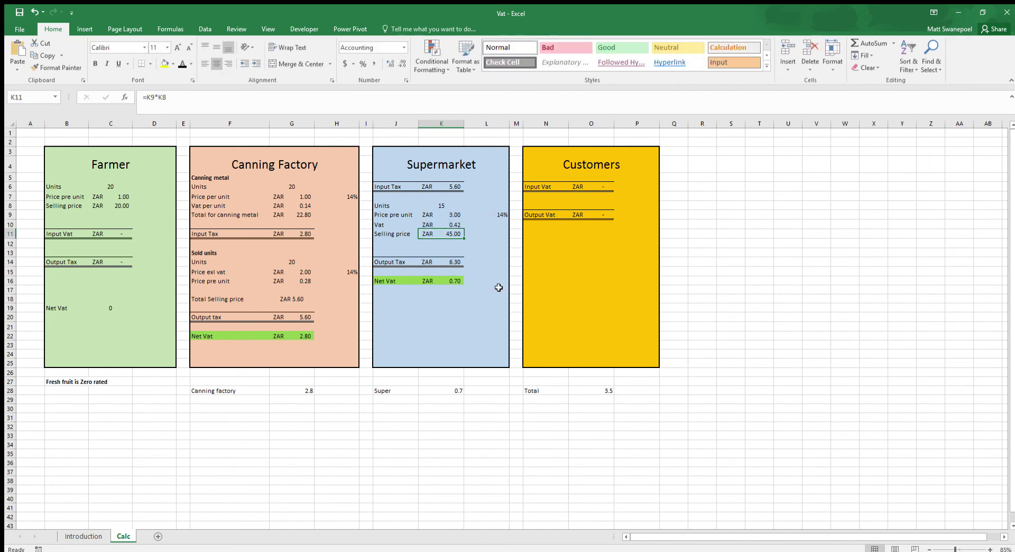
left_click(455, 222)
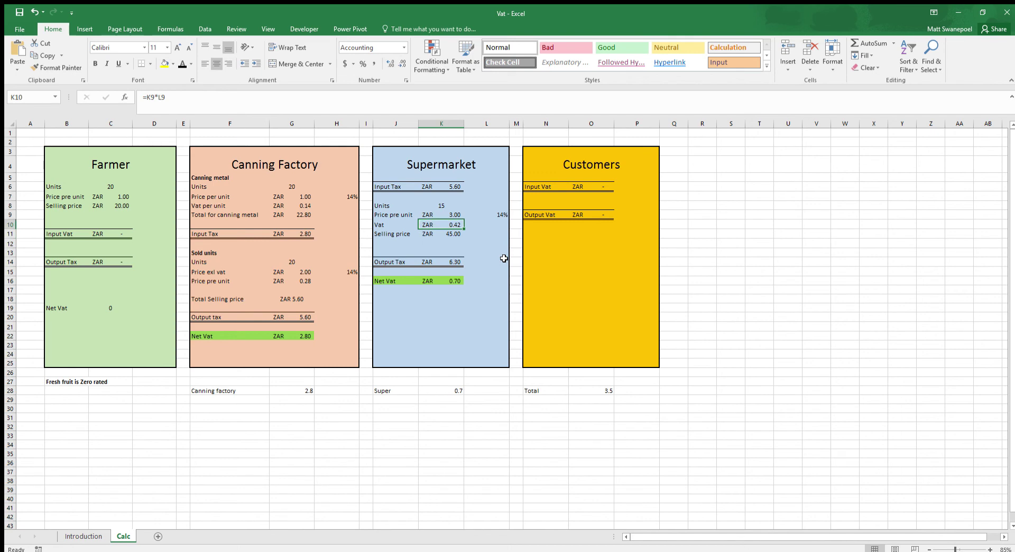
left_click(451, 216)
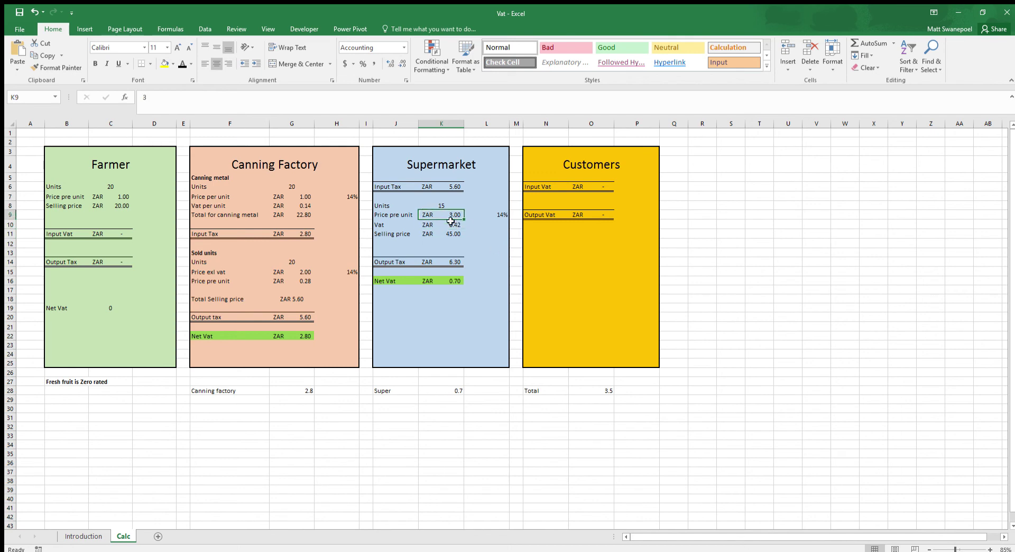
left_click(450, 224)
left_click(448, 235)
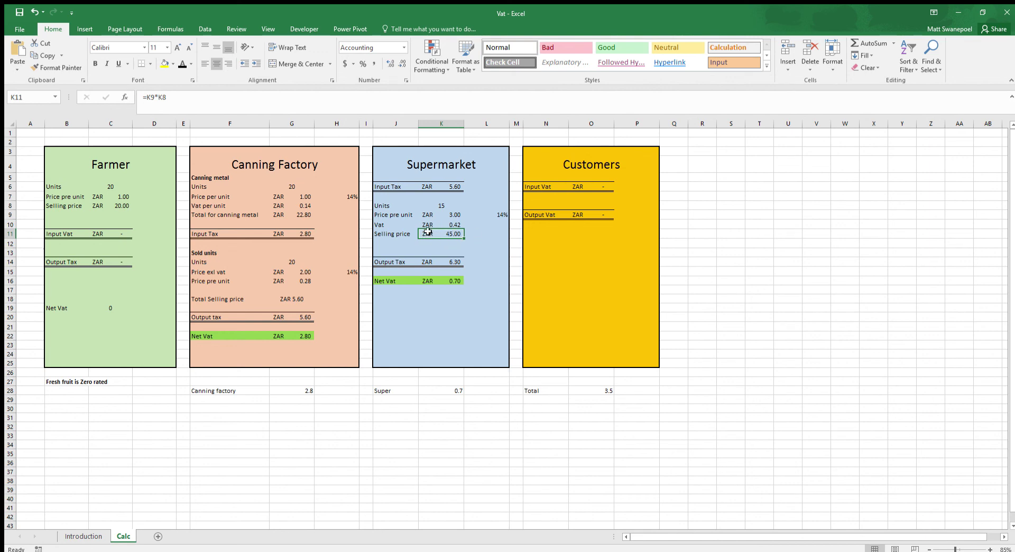
left_click(439, 205)
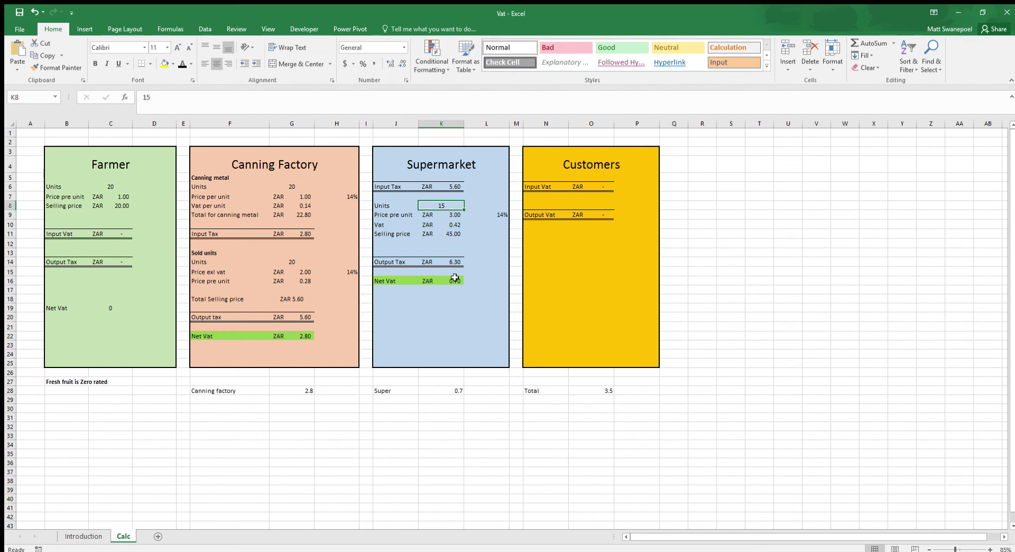
left_click(442, 263)
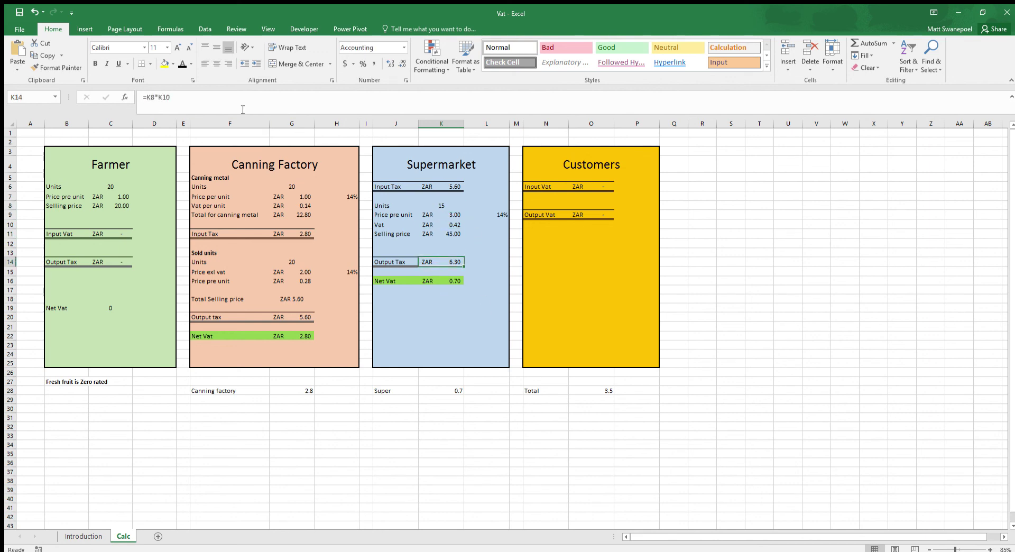
left_click(442, 224)
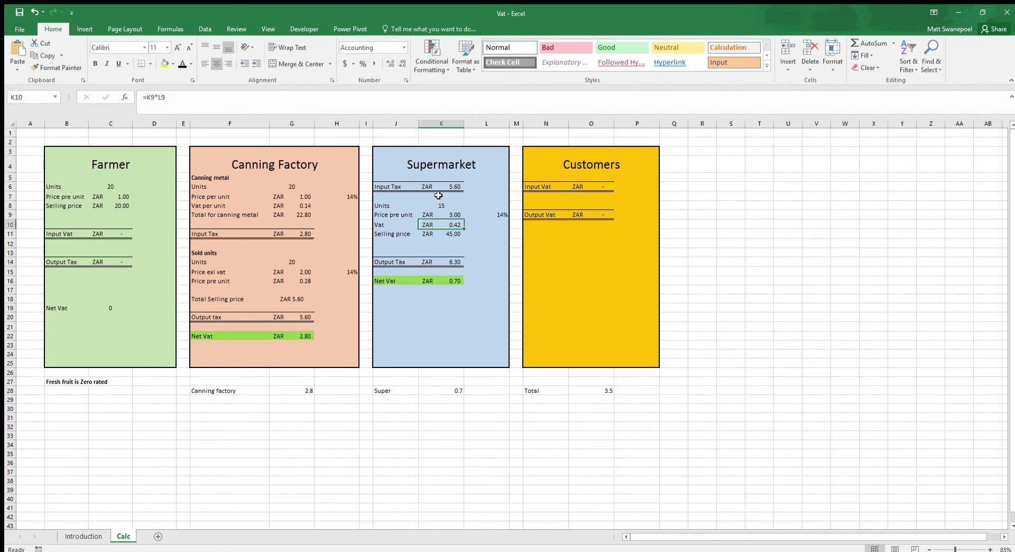
left_click(440, 205)
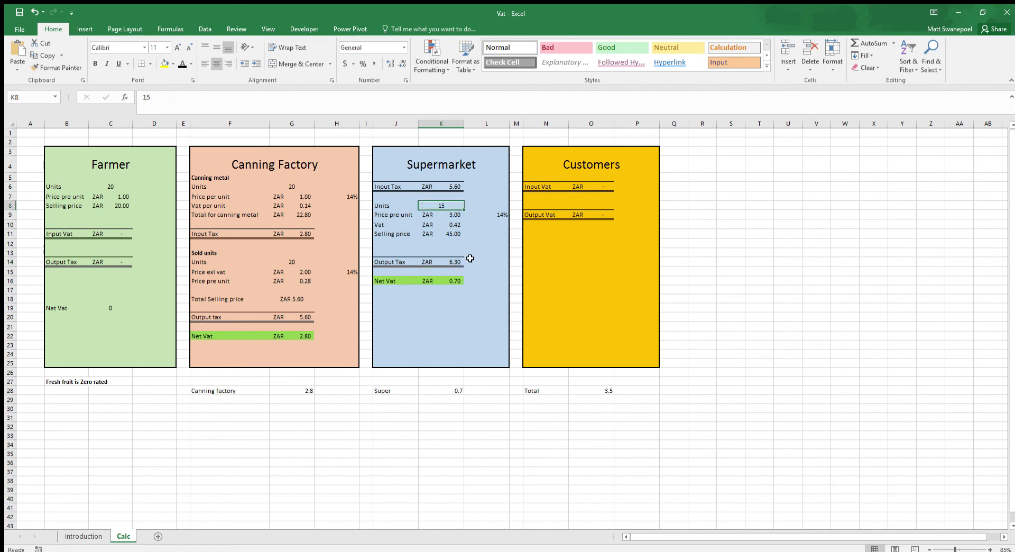
left_click(446, 233)
left_click(426, 260)
double_click(425, 261)
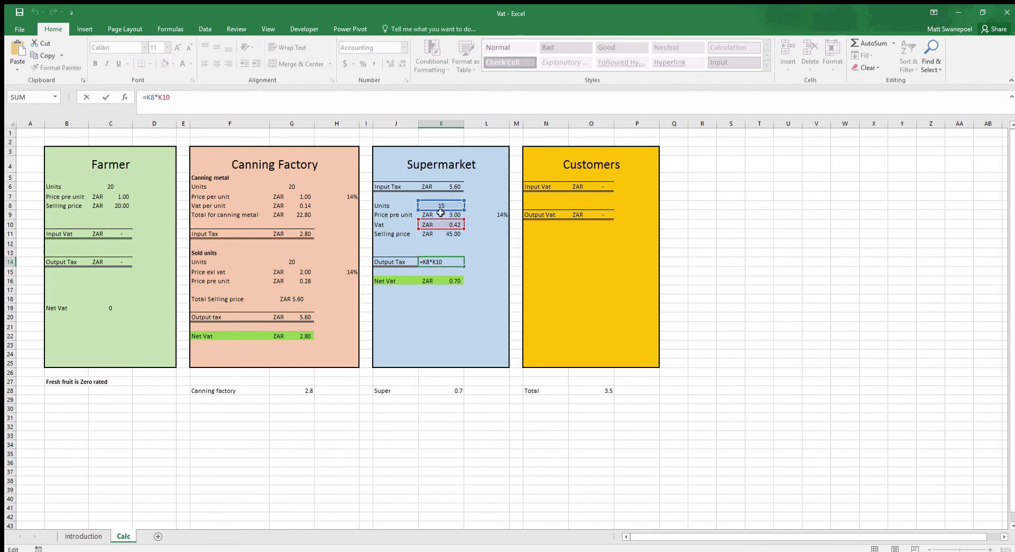
left_click(483, 261)
left_click(391, 260)
left_click_drag(391, 260, 441, 262)
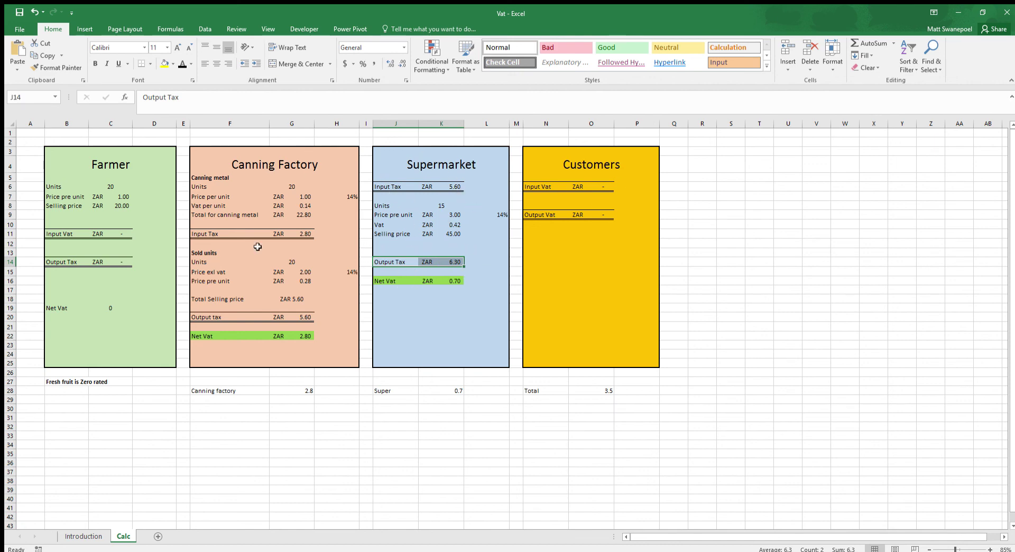
left_click(427, 281)
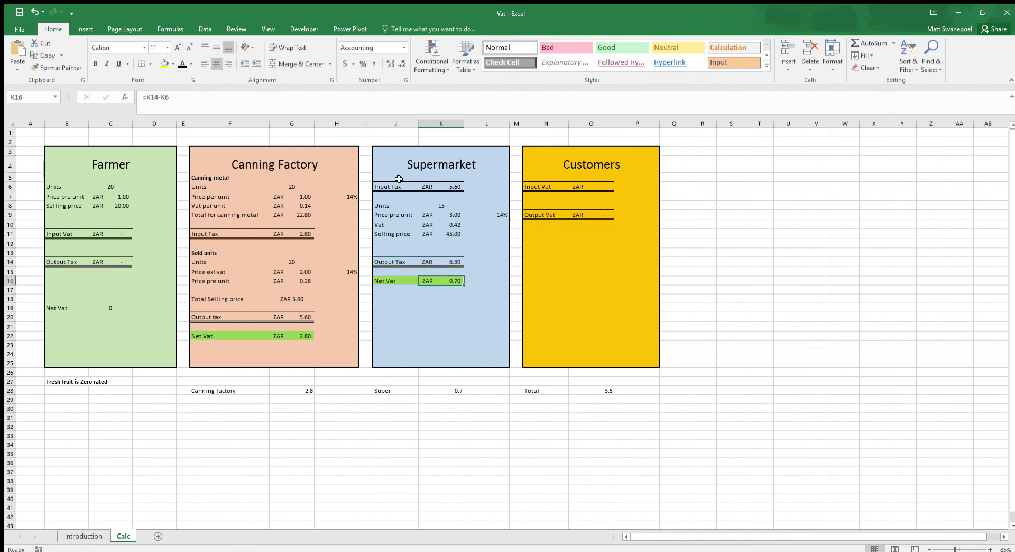
left_click_drag(449, 186, 404, 188)
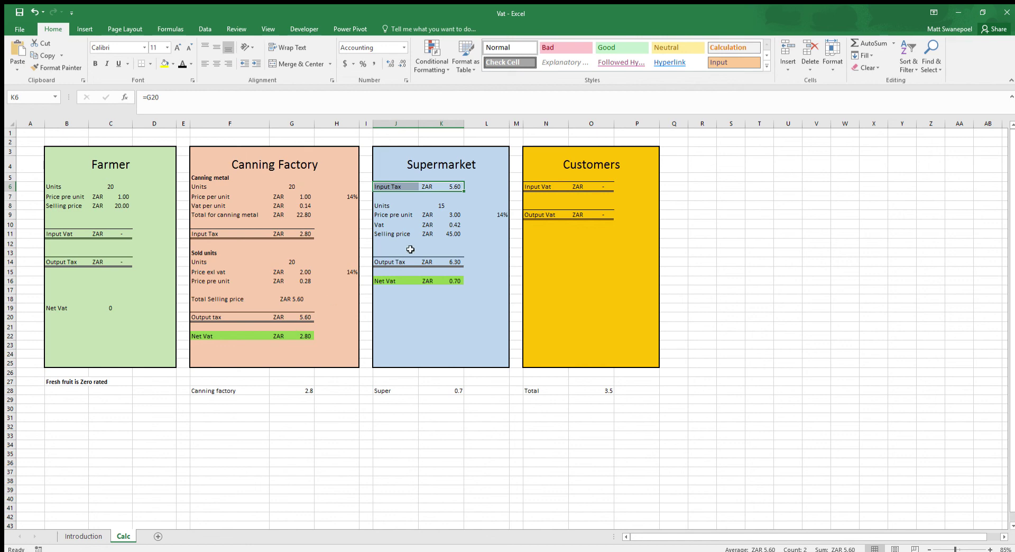
left_click(428, 259)
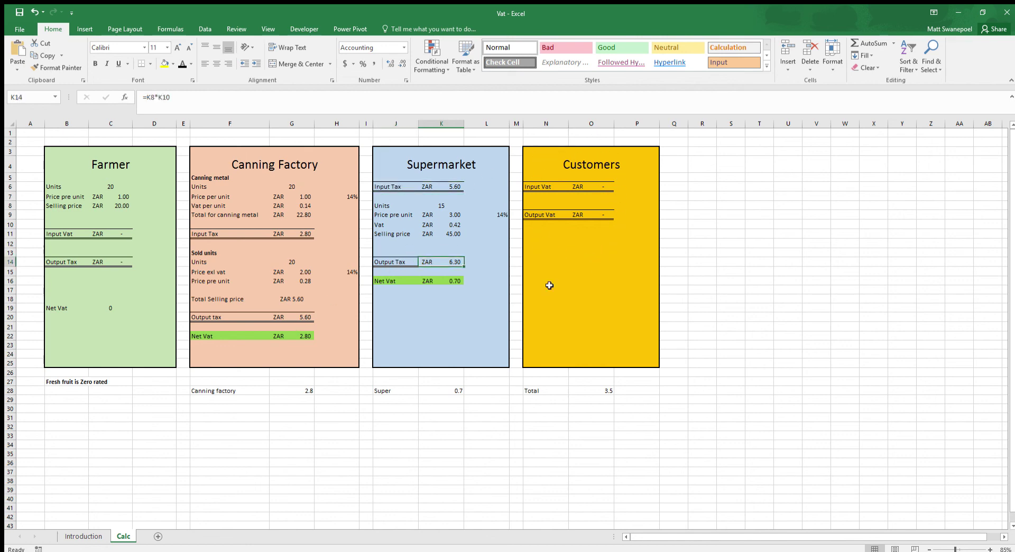
left_click(412, 308)
left_click(380, 279)
left_click(421, 280)
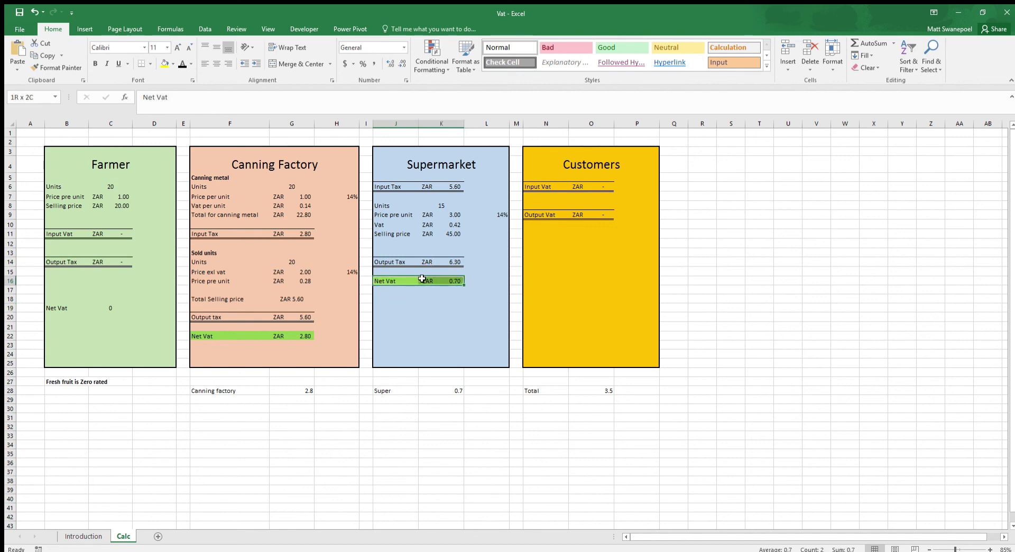
left_click_drag(453, 319, 451, 290)
left_click(452, 261)
left_click(453, 187)
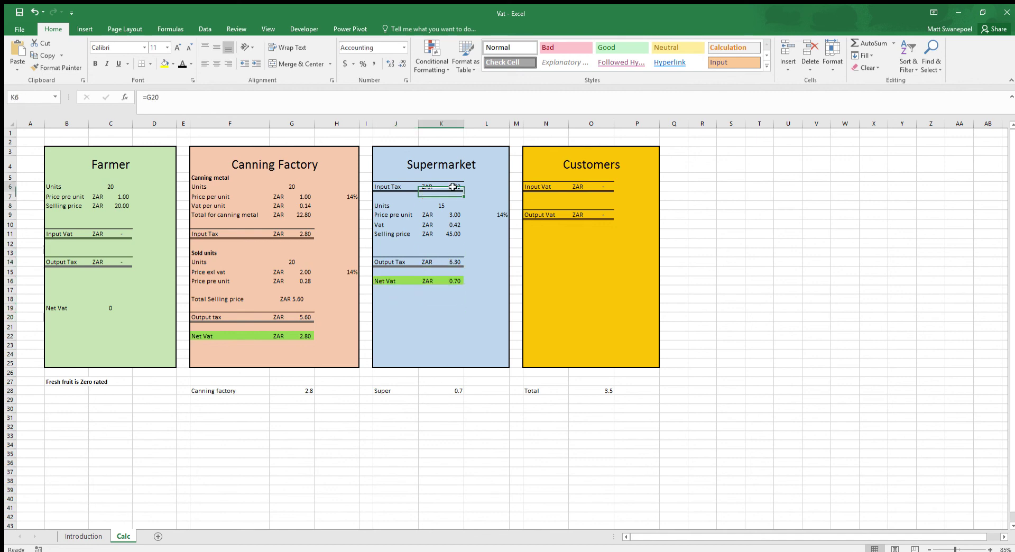
left_click(450, 280)
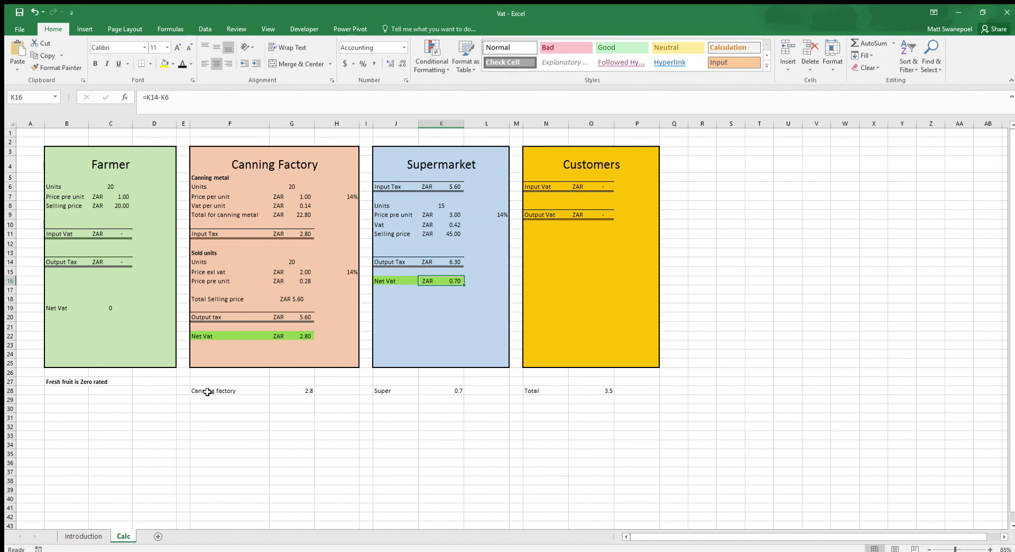
left_click_drag(207, 392, 306, 389)
left_click(306, 389)
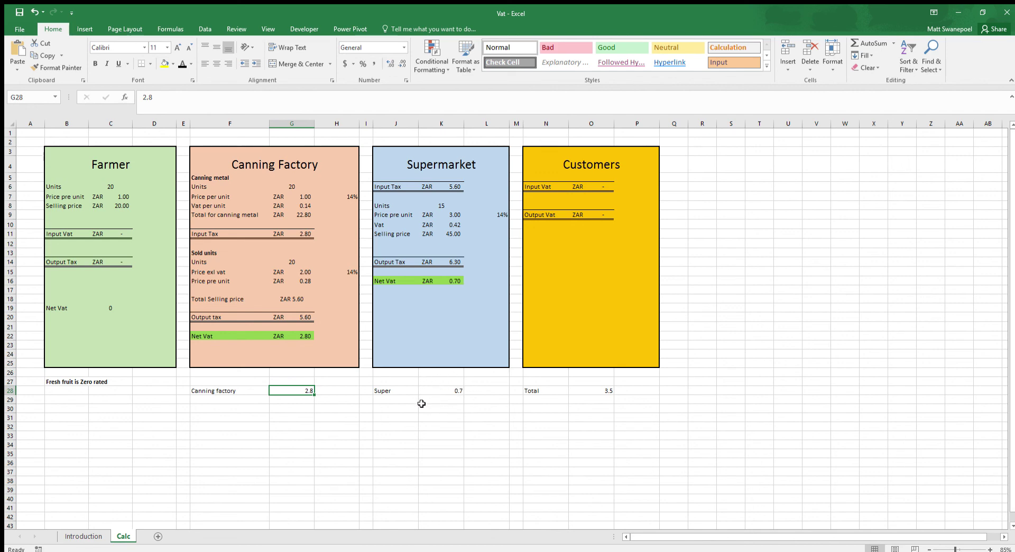
left_click(592, 390)
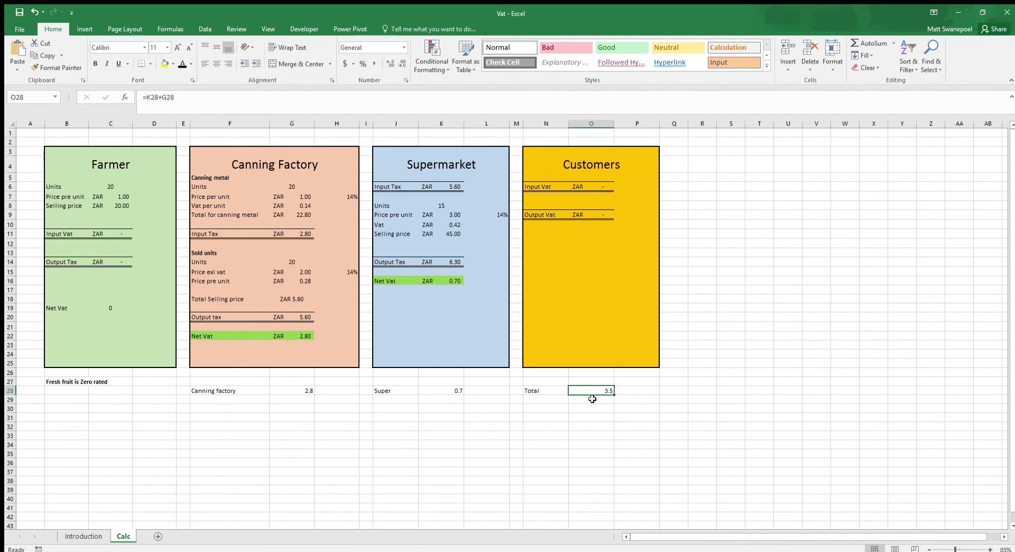
left_click(183, 106)
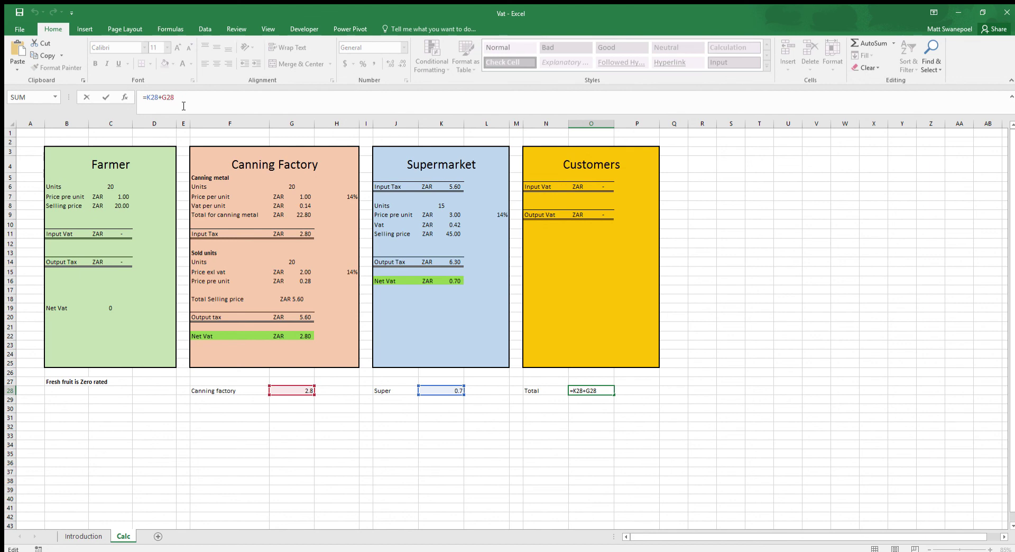
key("Return")
left_click(600, 390)
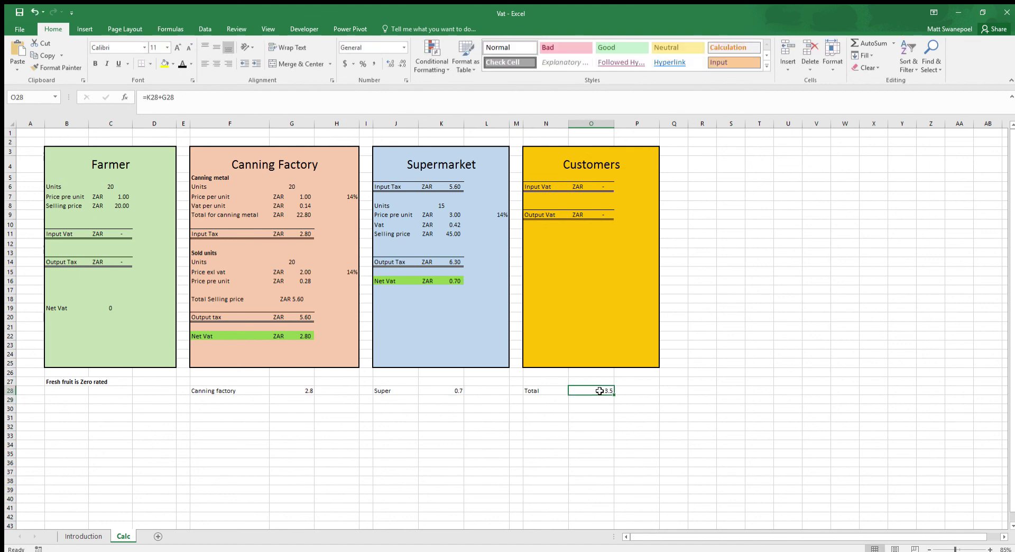